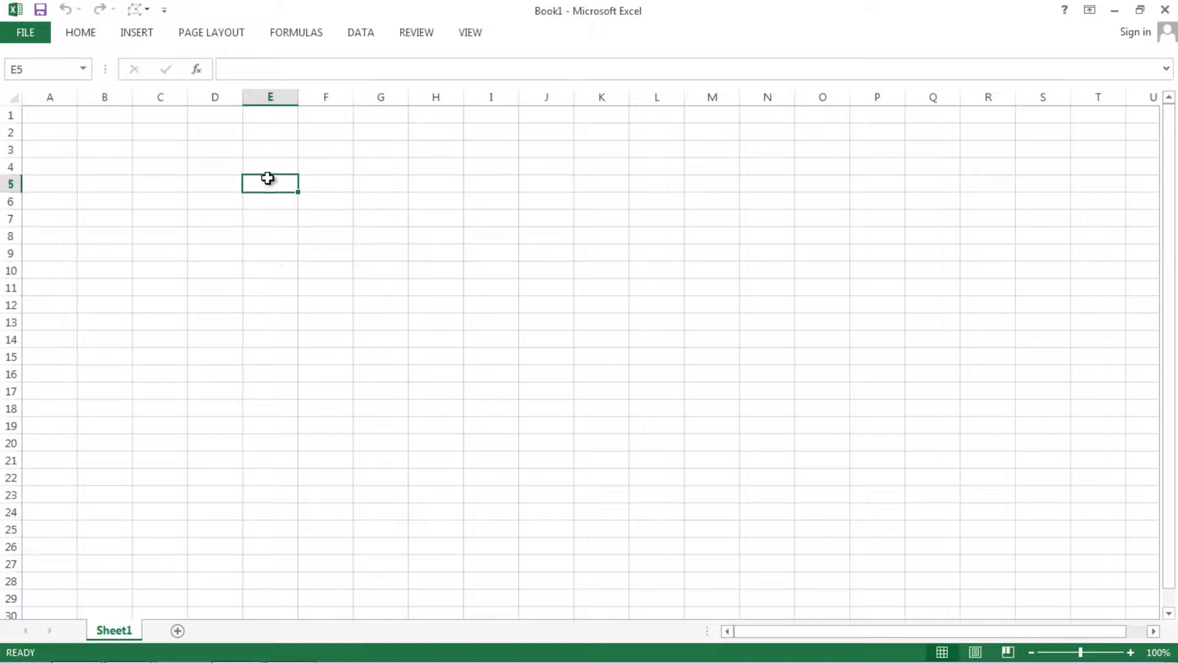
{"action": "left_click", "coordinate": [265, 166]}
{"action": "left_click", "coordinate": [214, 196]}
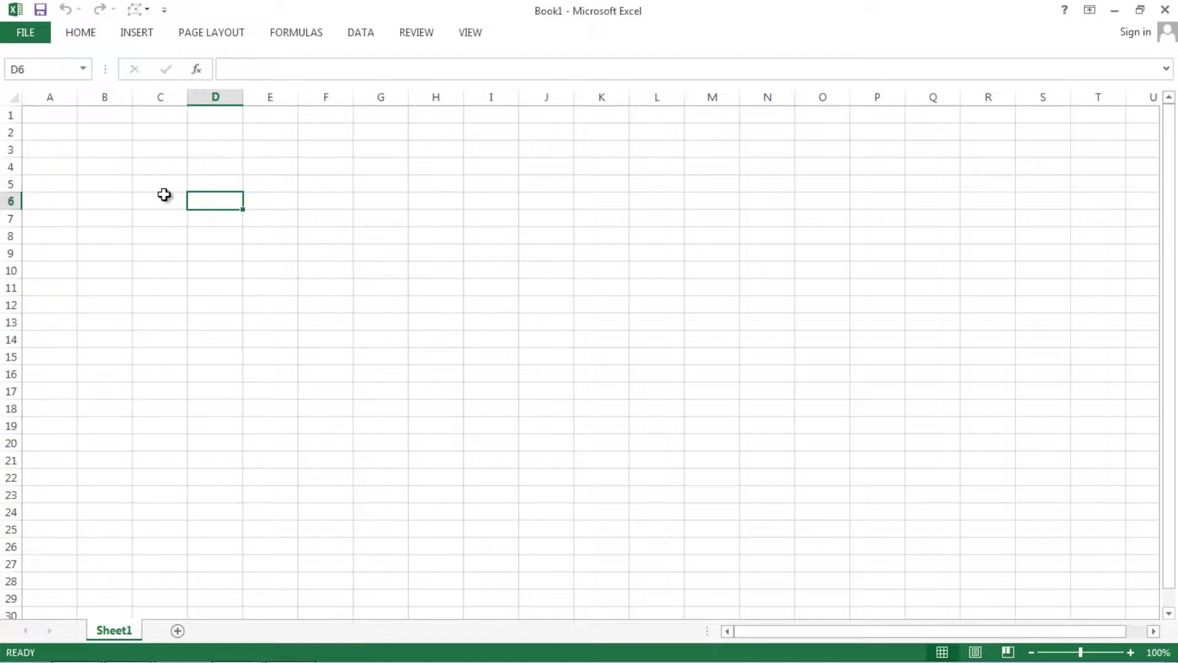
{"action": "left_click", "coordinate": [157, 195]}
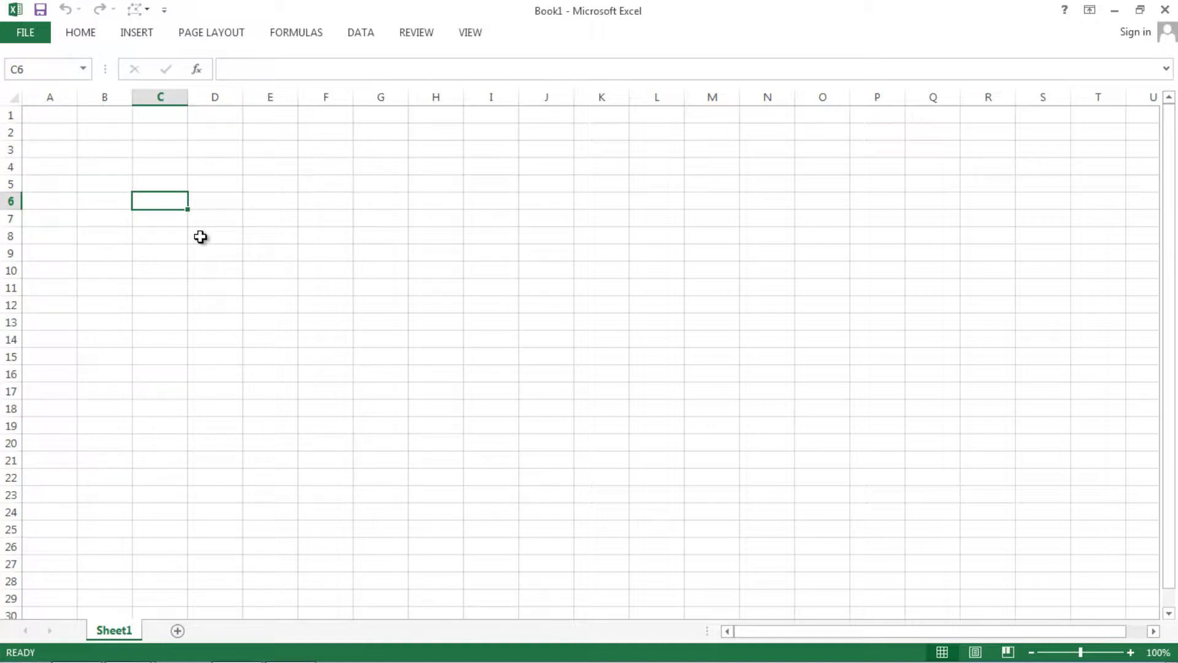
Open the auditing workbook from the chapt 10 folder inside Exercise Files on the Desktop.
{"action": "key", "text": "ctrl+o"}
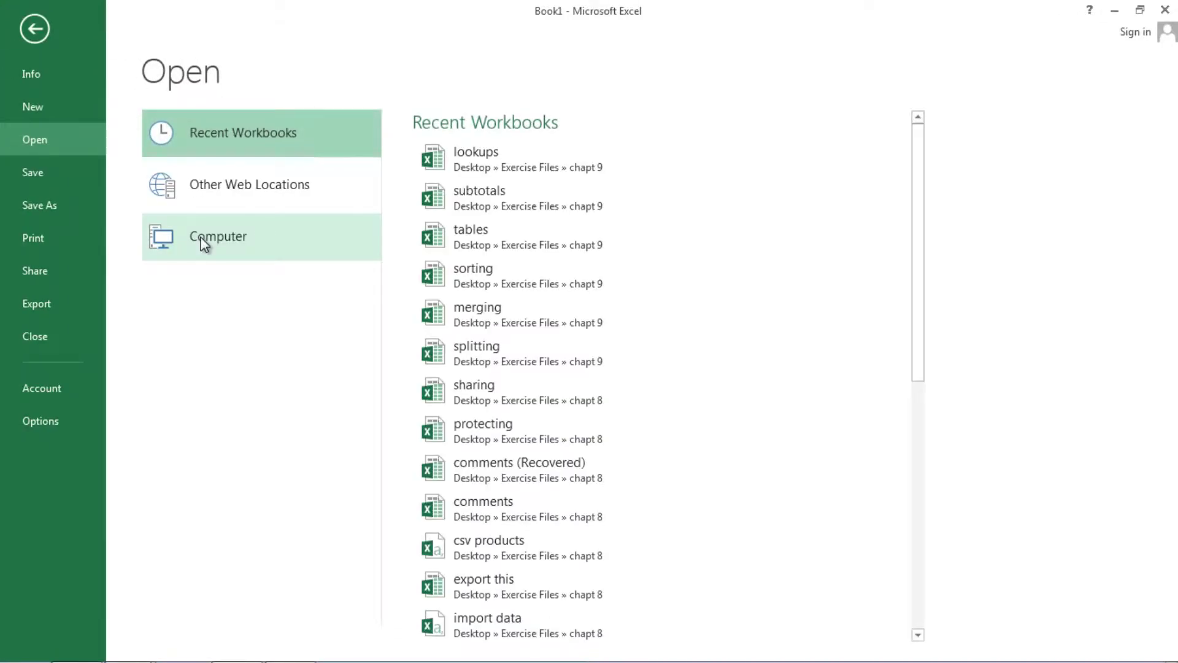
{"action": "left_click", "coordinate": [202, 240]}
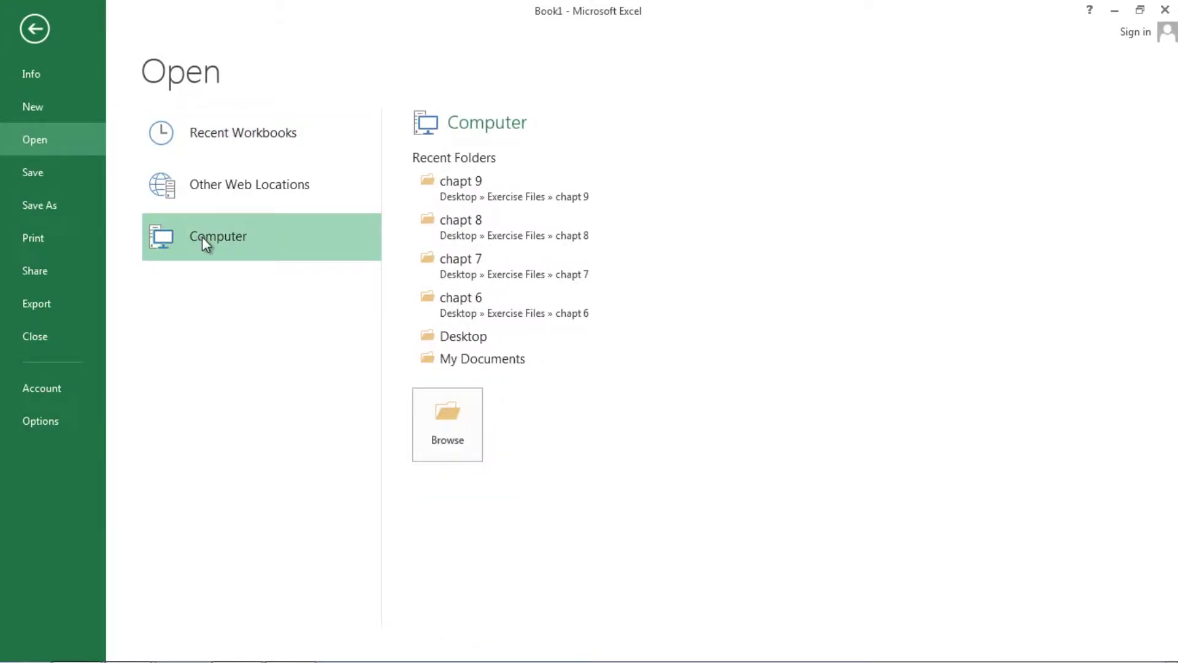
{"action": "left_click", "coordinate": [439, 337]}
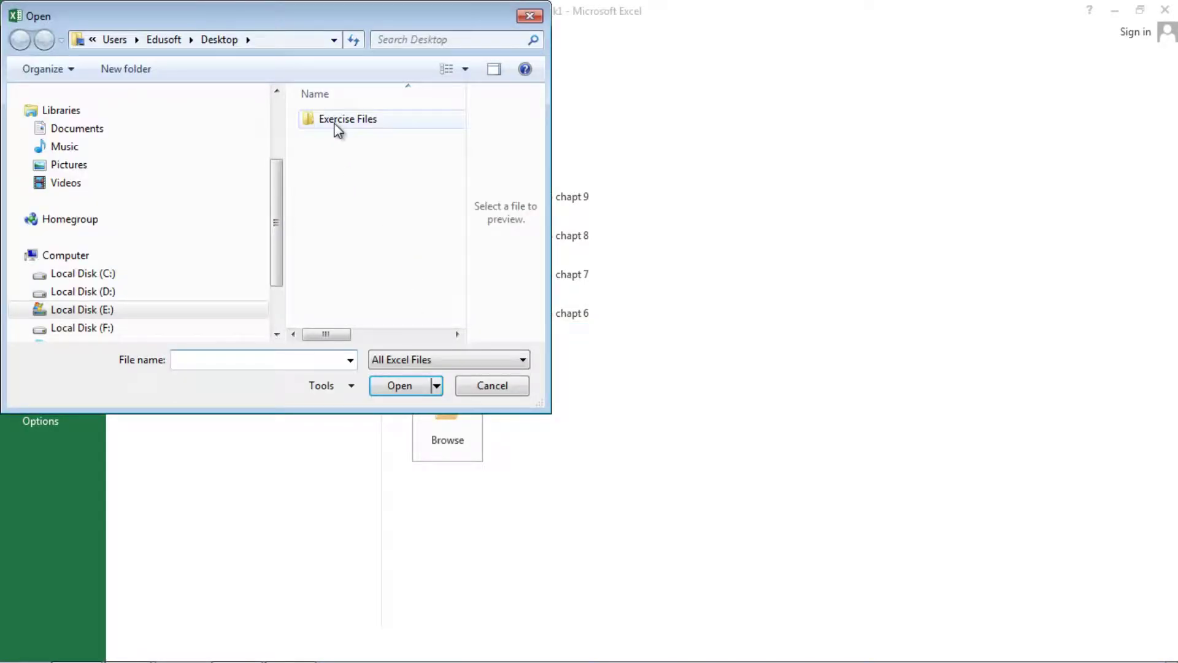
{"action": "left_click", "coordinate": [335, 124]}
{"action": "double_click", "coordinate": [336, 122]}
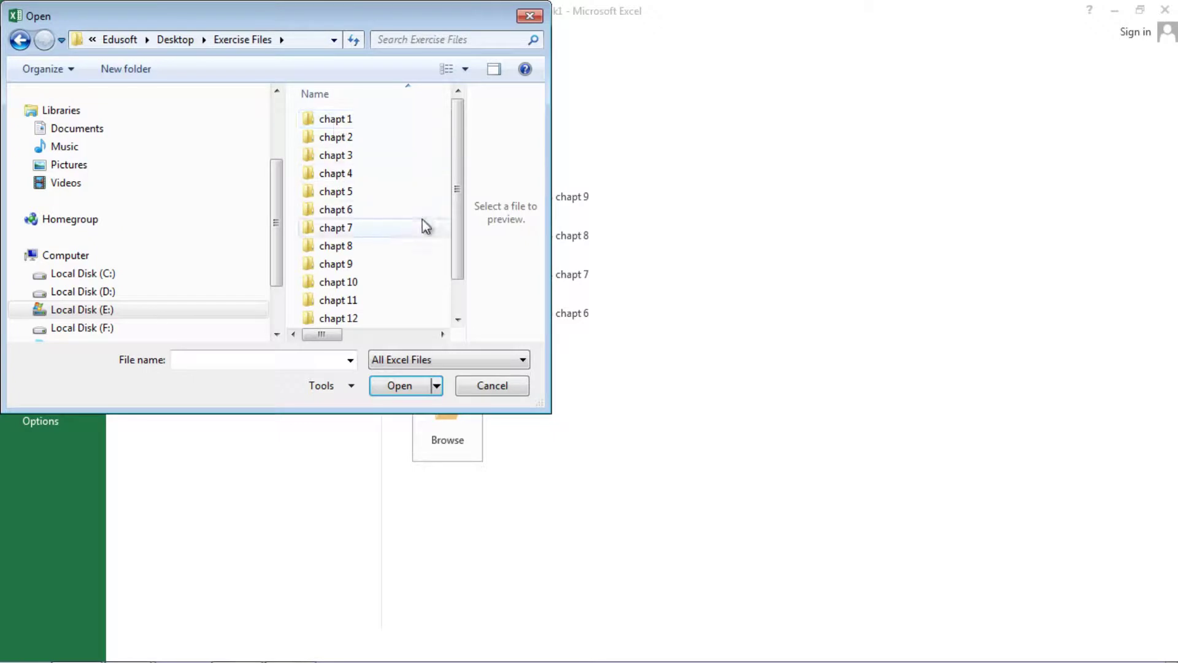
{"action": "double_click", "coordinate": [378, 281]}
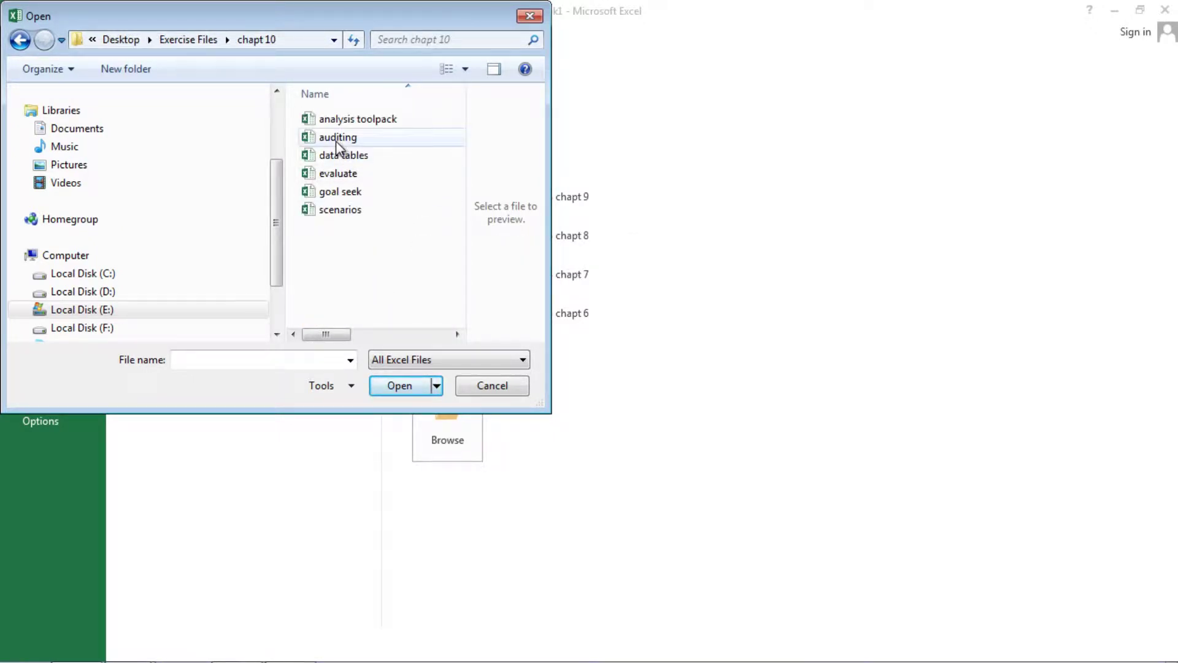
{"action": "double_click", "coordinate": [336, 138]}
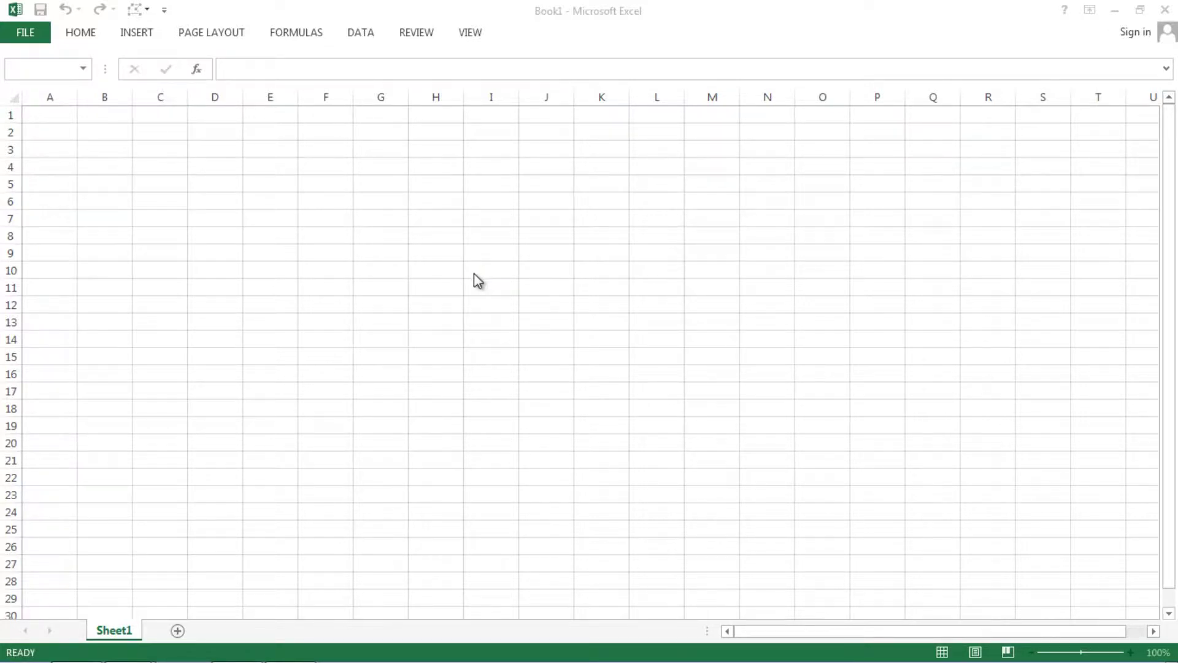
{"action": "left_click", "coordinate": [697, 66]}
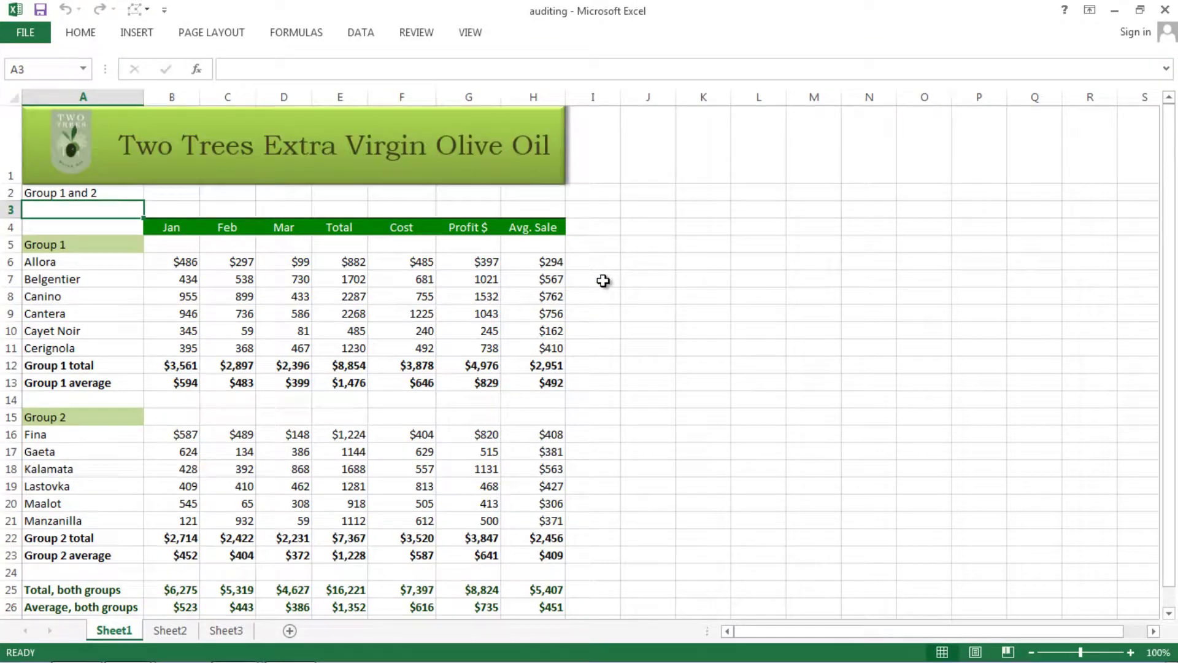
{"action": "left_click", "coordinate": [603, 281]}
{"action": "left_click", "coordinate": [639, 292]}
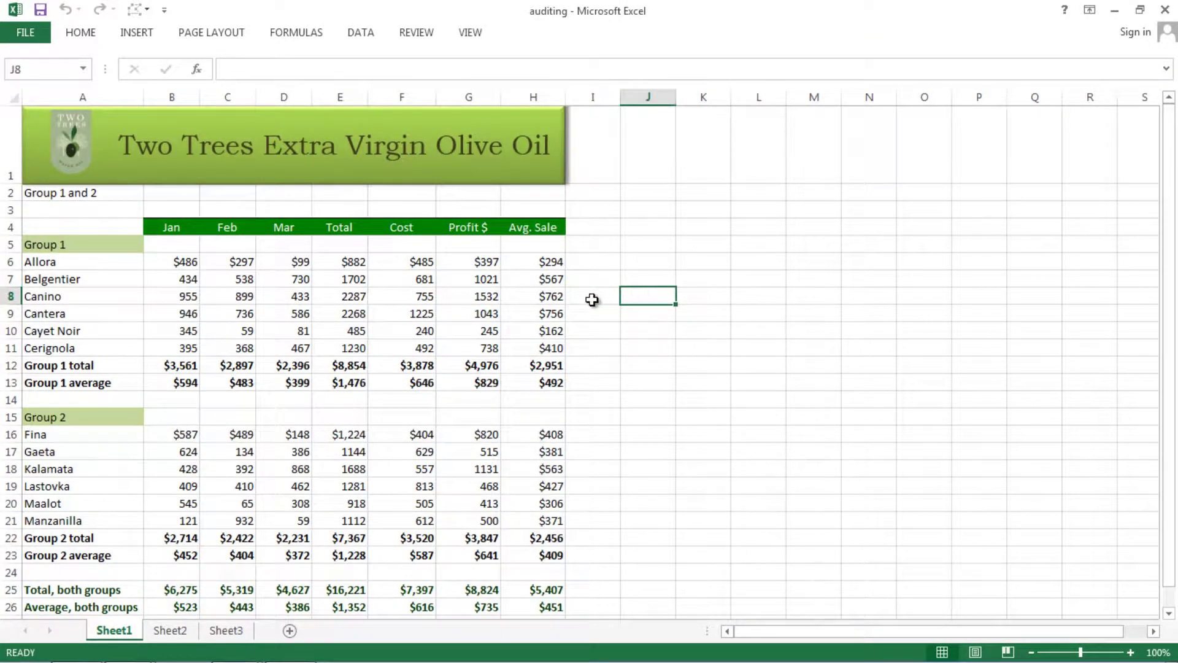
{"action": "left_click", "coordinate": [594, 299]}
{"action": "left_click", "coordinate": [622, 342]}
{"action": "left_click", "coordinate": [595, 330]}
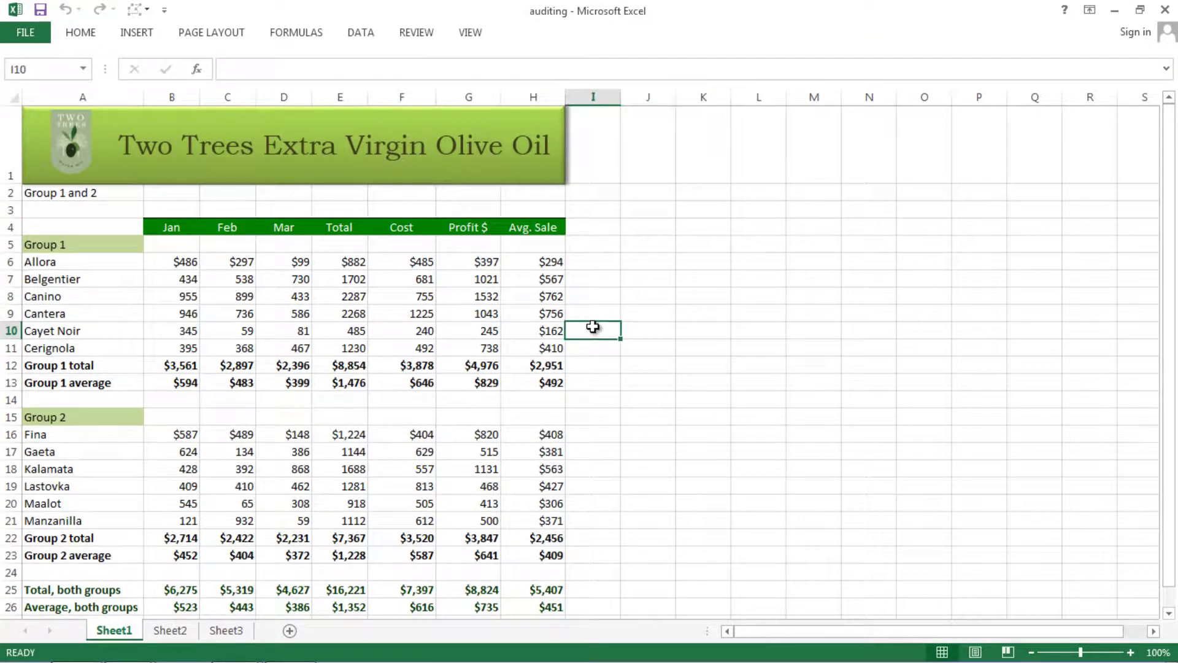
{"action": "left_click", "coordinate": [599, 281]}
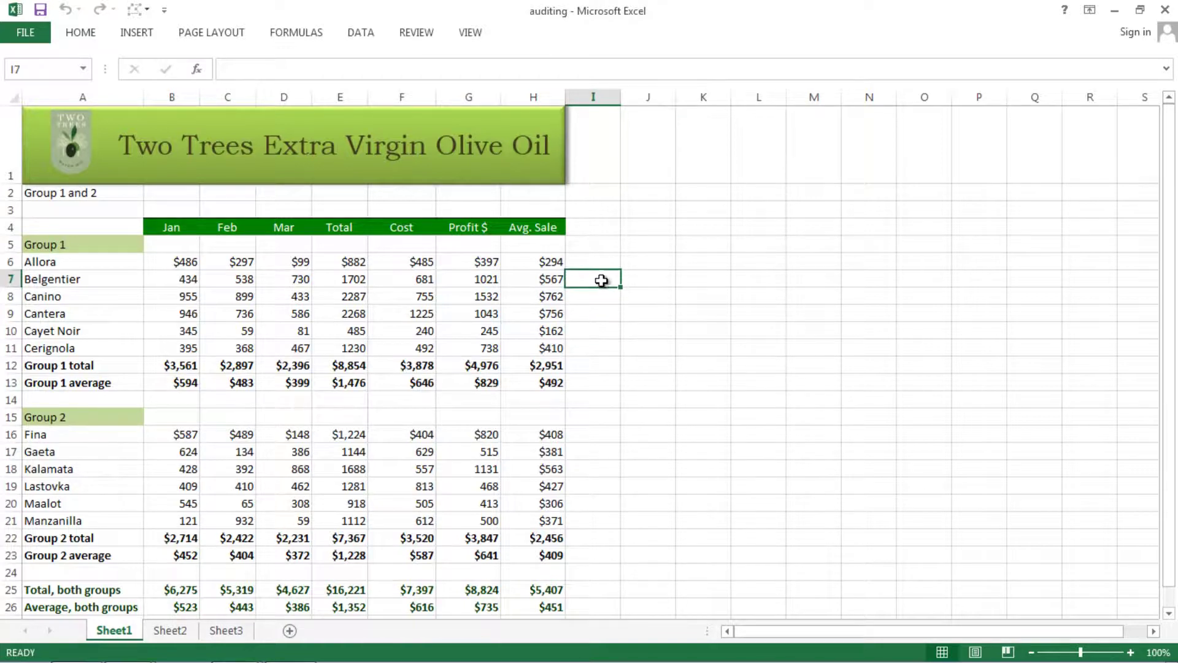
{"action": "left_click", "coordinate": [641, 282]}
{"action": "left_click", "coordinate": [614, 311]}
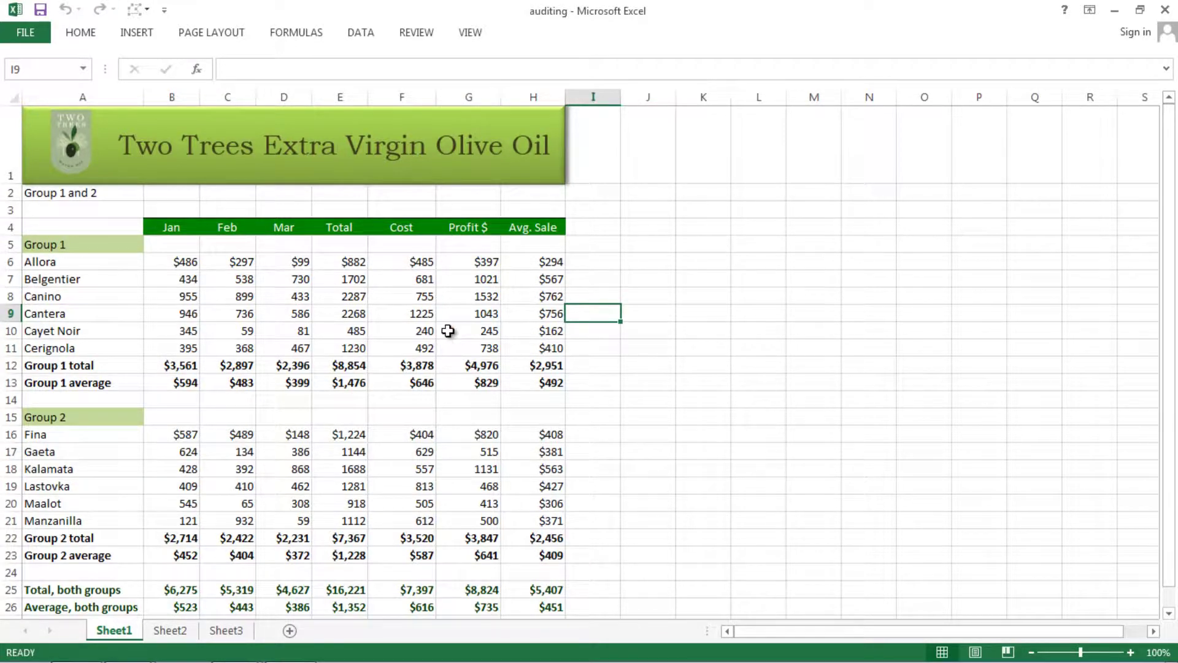
Examine Allora's February value and the formulas in the Group 1 total and average rows, the Avg. Sale column and the both-groups rows.
{"action": "left_click", "coordinate": [230, 263]}
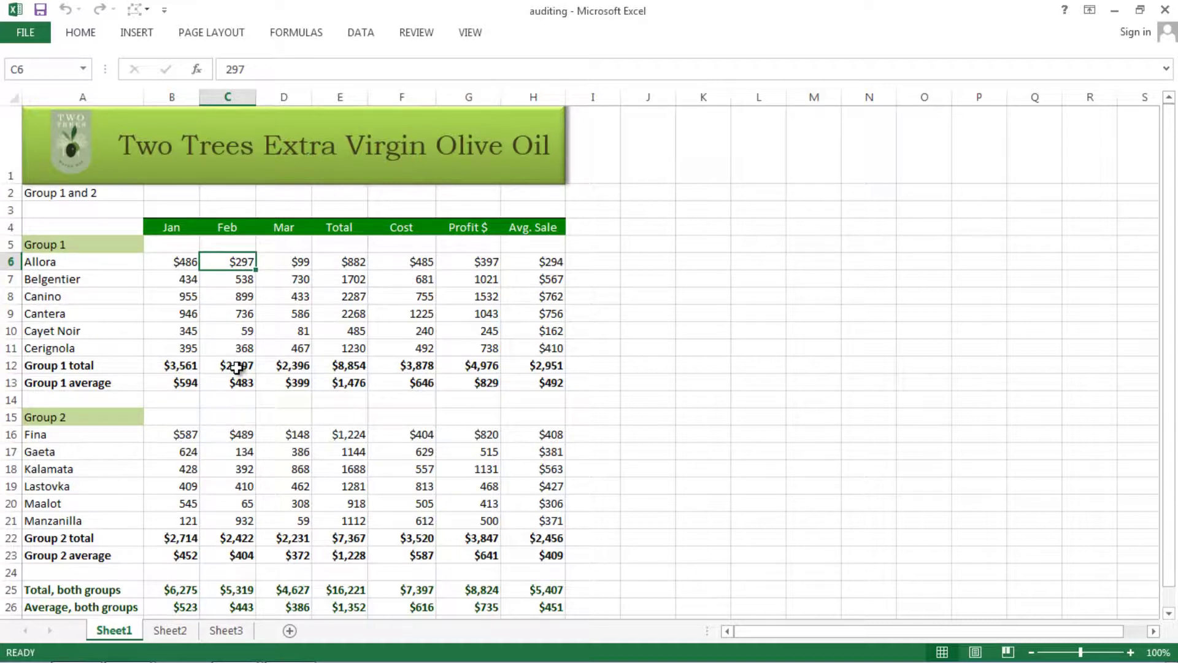
{"action": "left_click", "coordinate": [298, 368]}
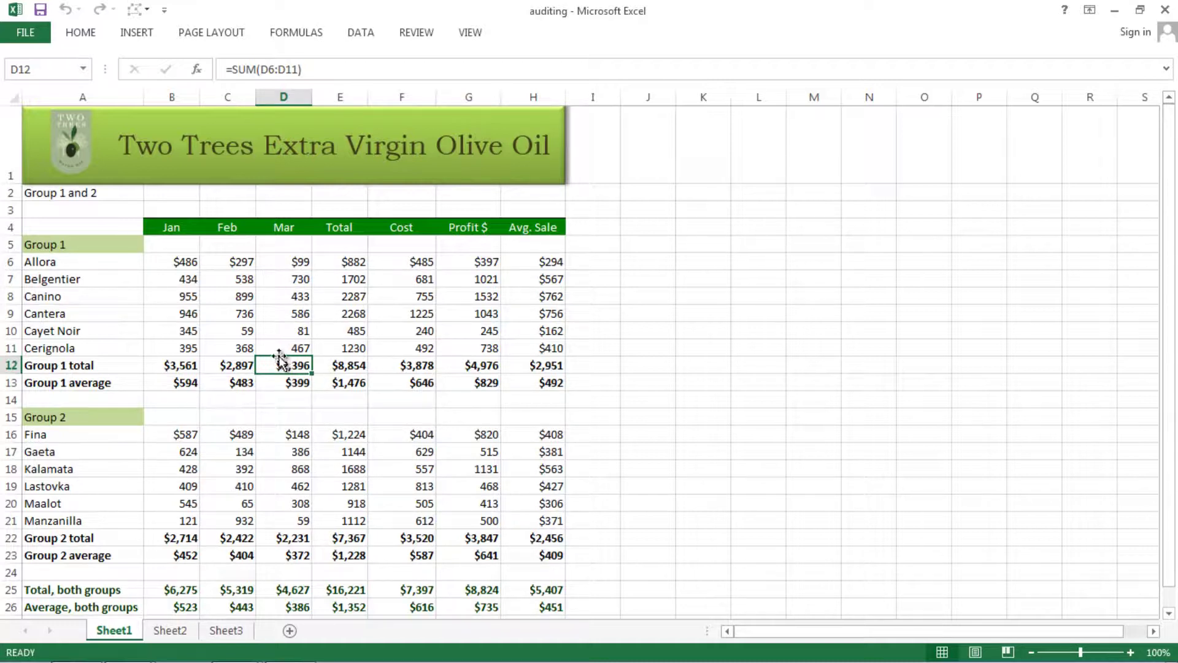
{"action": "left_click", "coordinate": [236, 264]}
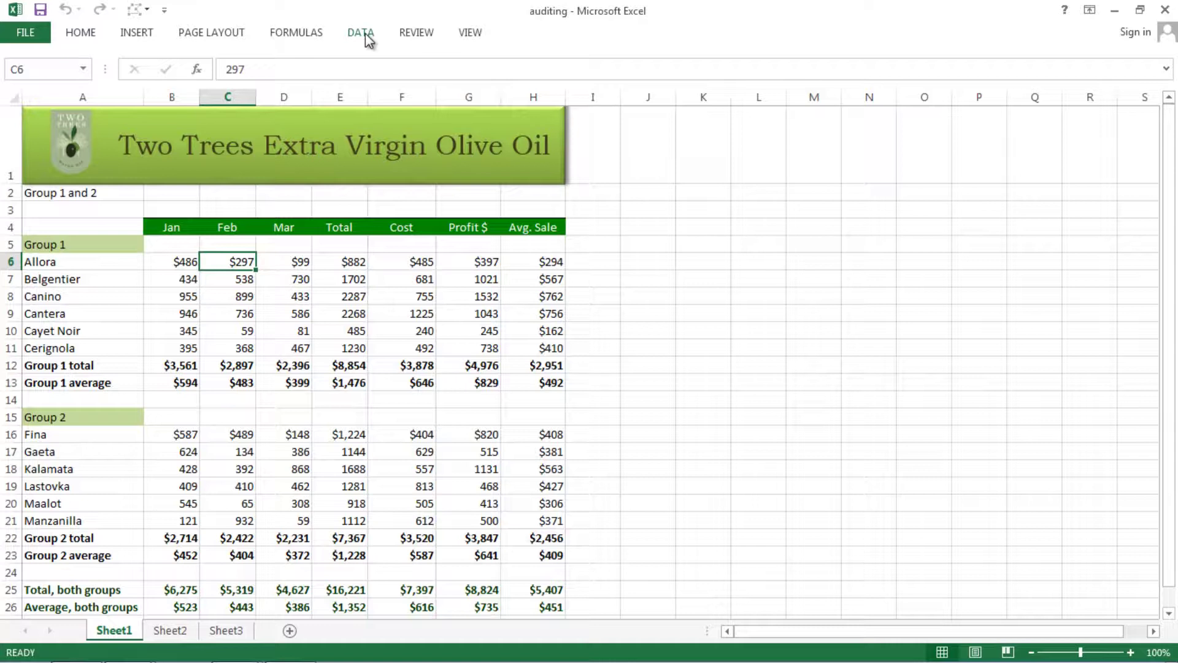
{"action": "left_click", "coordinate": [296, 36]}
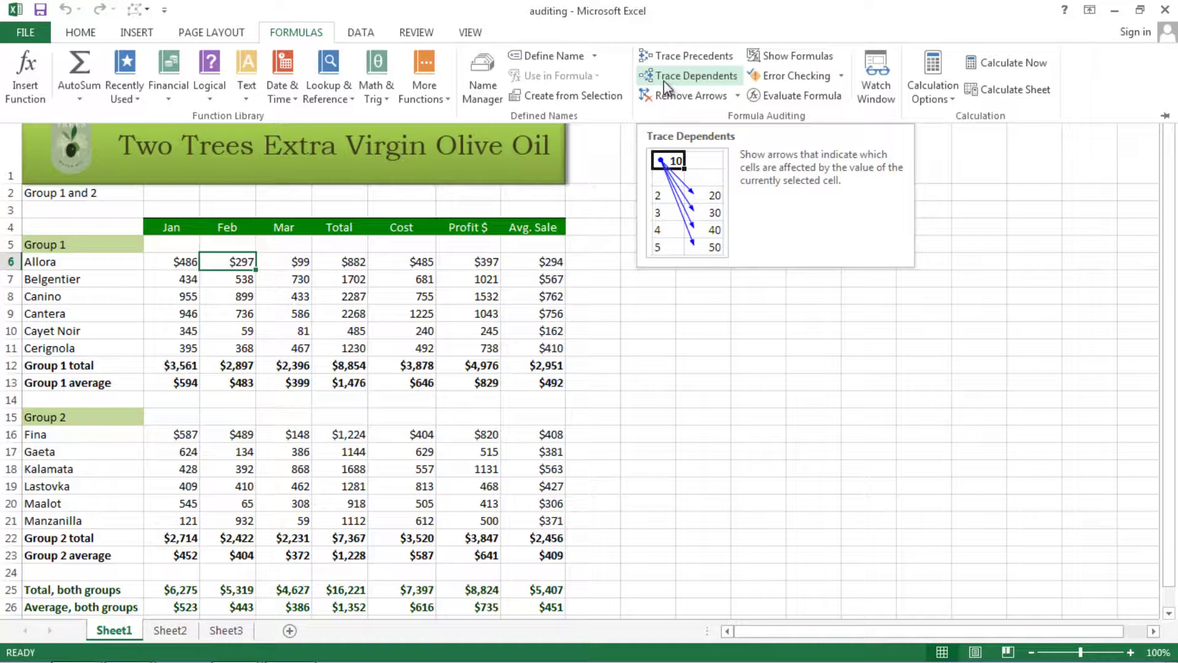
{"action": "left_click", "coordinate": [235, 366]}
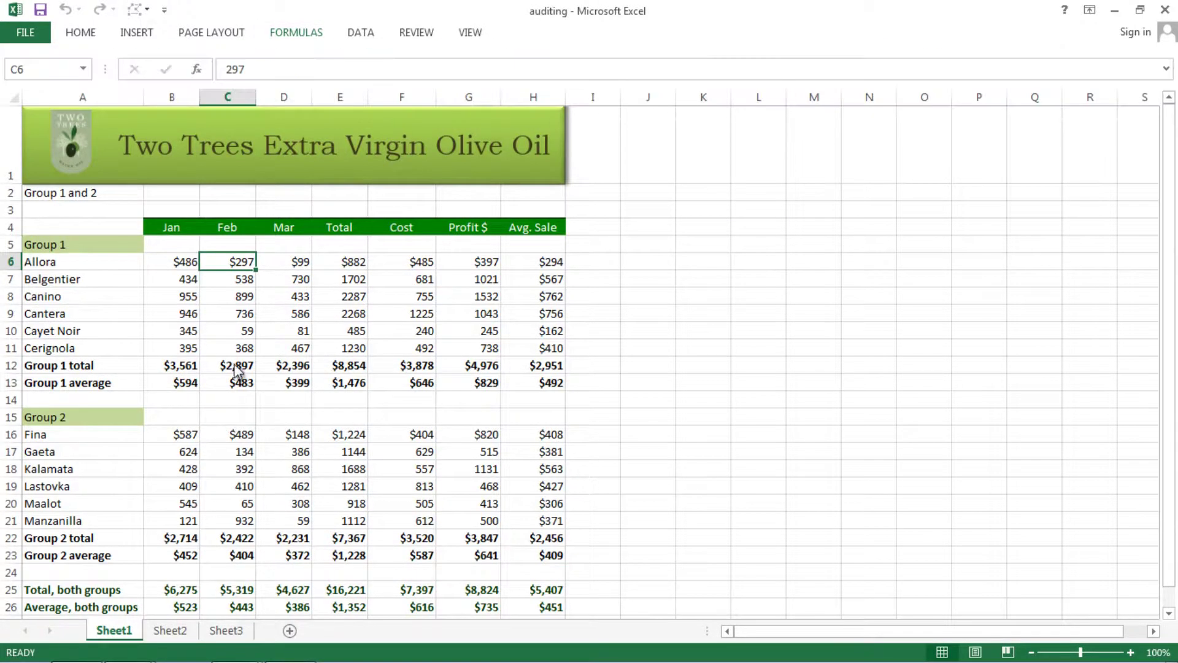
{"action": "left_click", "coordinate": [234, 366]}
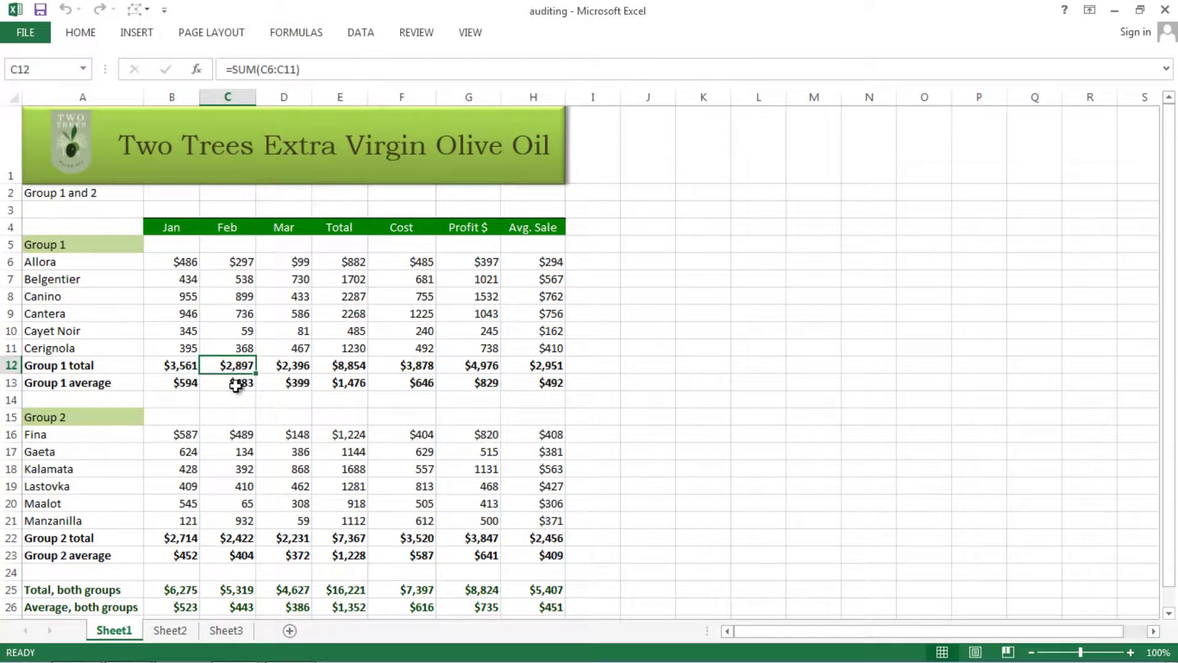
{"action": "left_click", "coordinate": [236, 384]}
{"action": "left_click", "coordinate": [545, 268]}
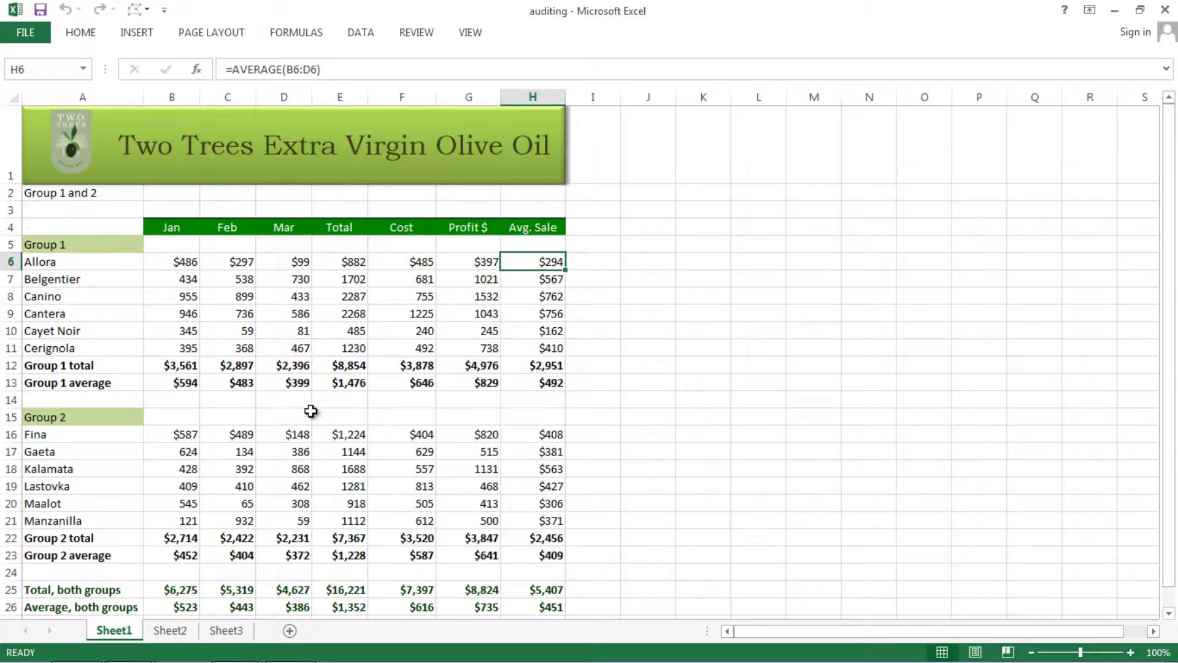
{"action": "scroll", "coordinate": [267, 414], "scroll_direction": "down", "scroll_amount": 1}
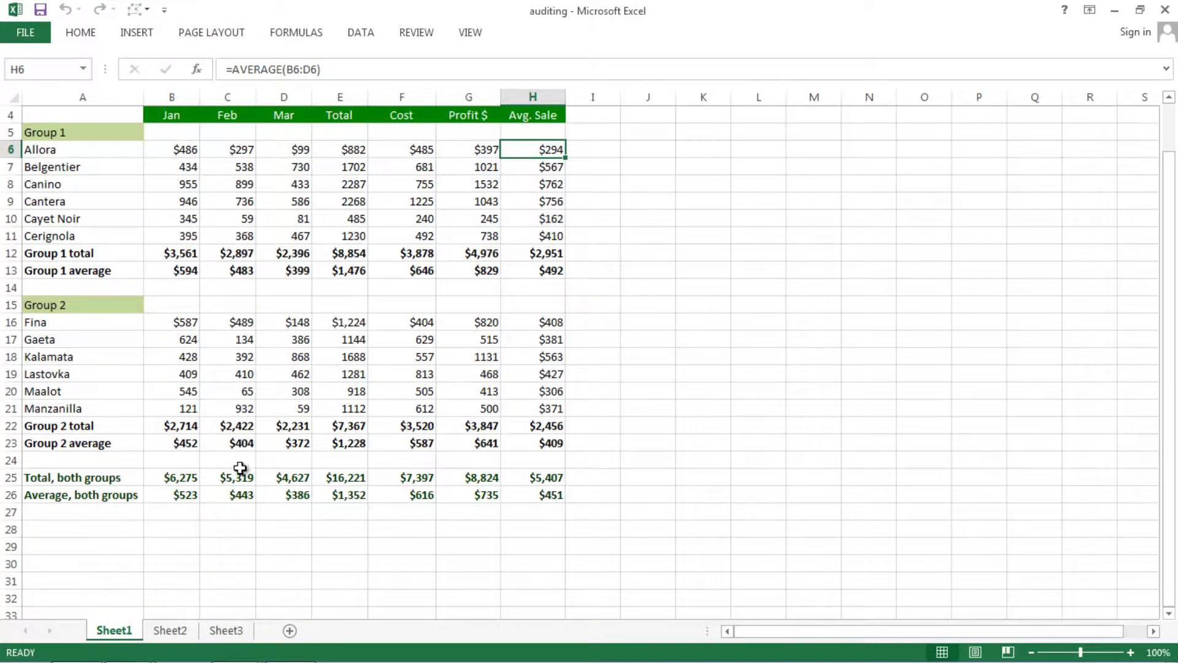
{"action": "left_click", "coordinate": [253, 482]}
{"action": "left_click", "coordinate": [297, 480]}
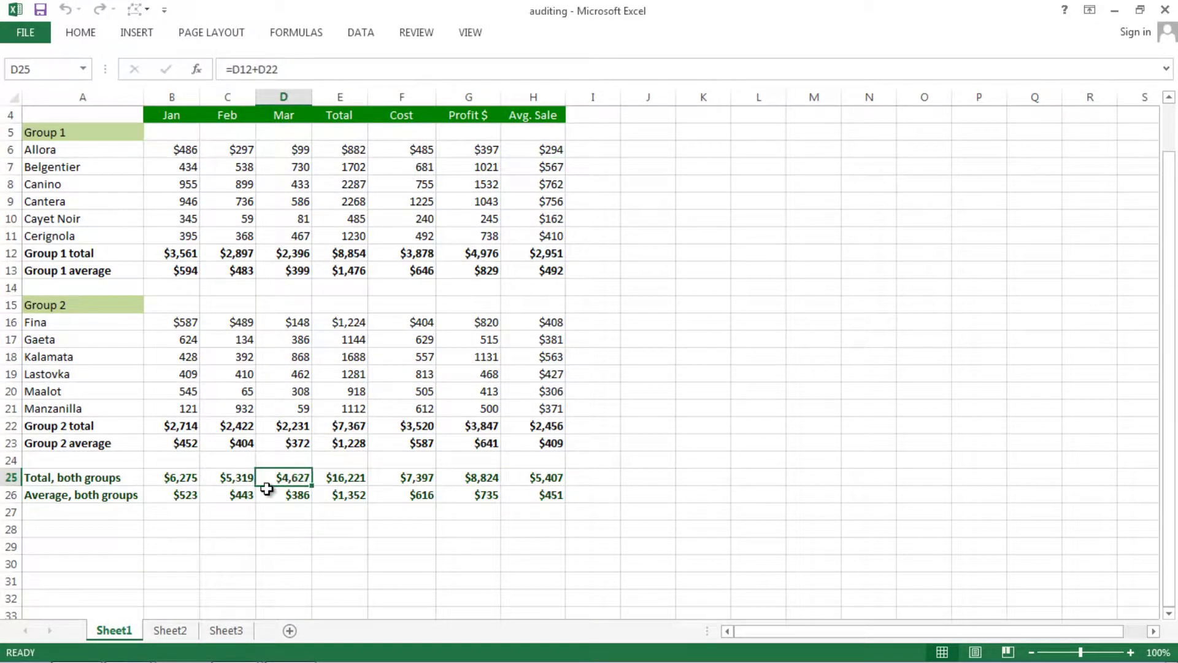
{"action": "left_click", "coordinate": [288, 497]}
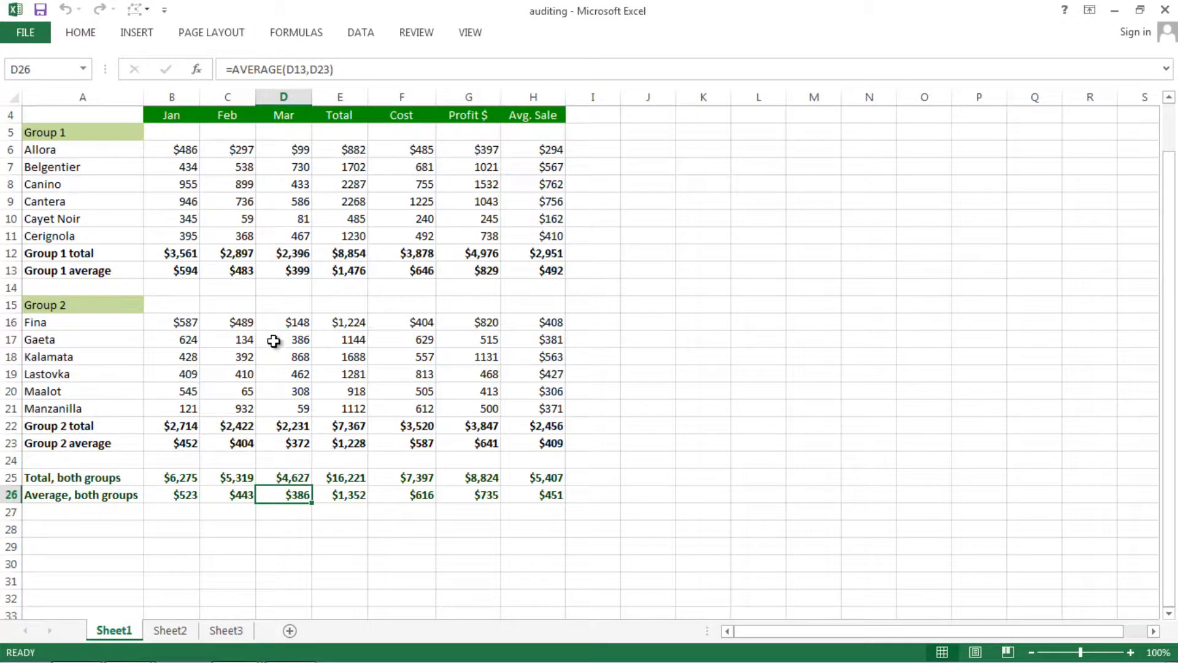
{"action": "scroll", "coordinate": [272, 347], "scroll_direction": "up", "scroll_amount": 1}
{"action": "left_click", "coordinate": [274, 369]}
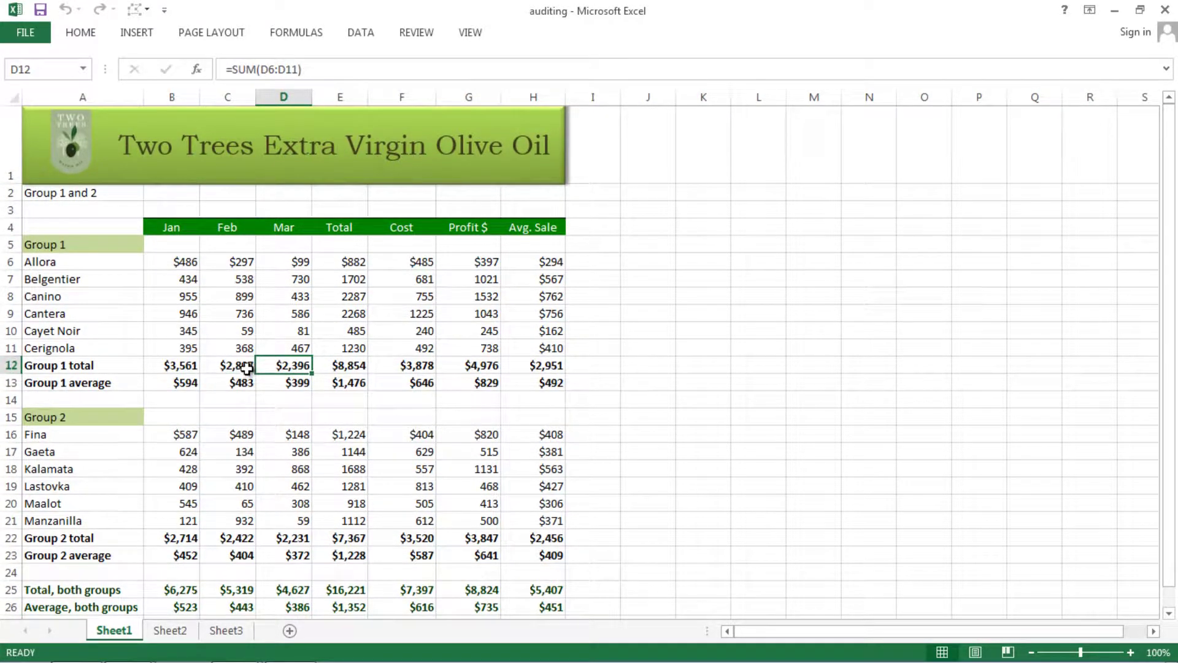
{"action": "left_click", "coordinate": [242, 368]}
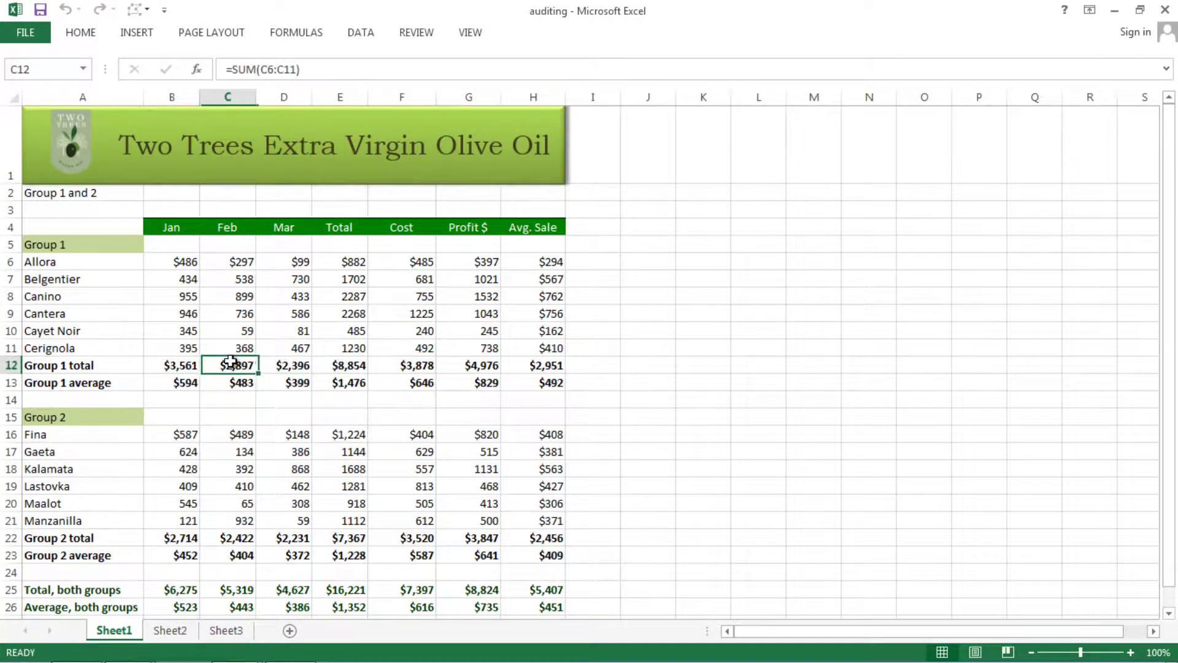
Trace the dependents of Allora's February value in cell C6 and check the dependent Avg. Sale formula in H6.
{"action": "left_click", "coordinate": [245, 261]}
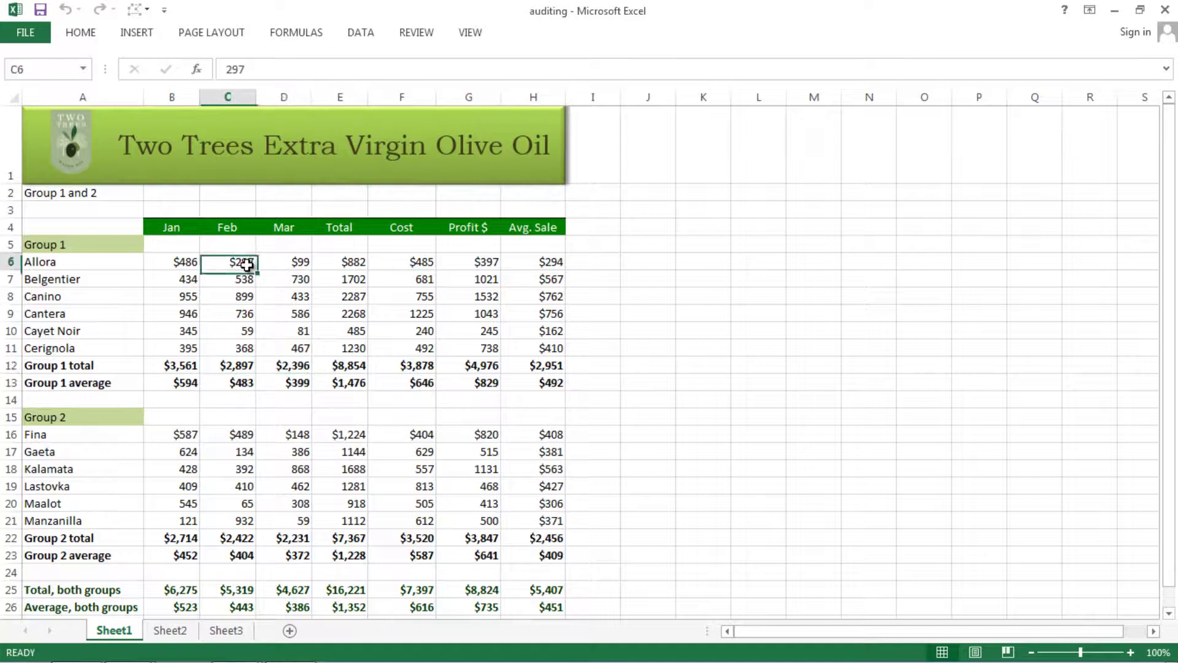
{"action": "left_click", "coordinate": [296, 34]}
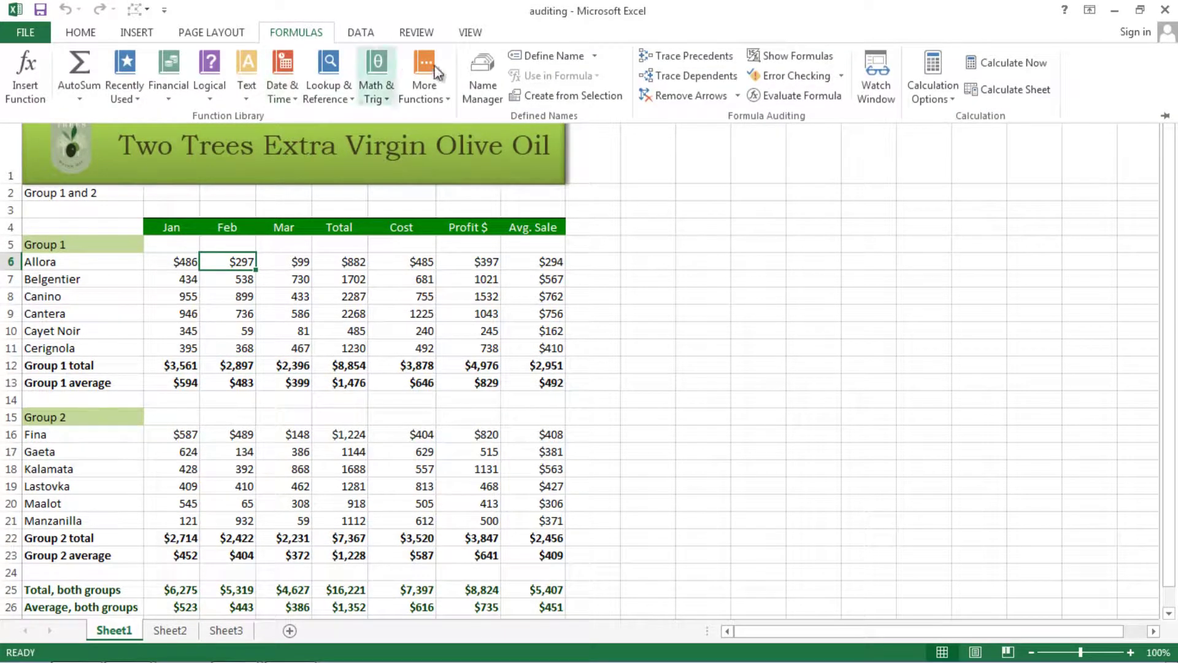
{"action": "left_click", "coordinate": [662, 79]}
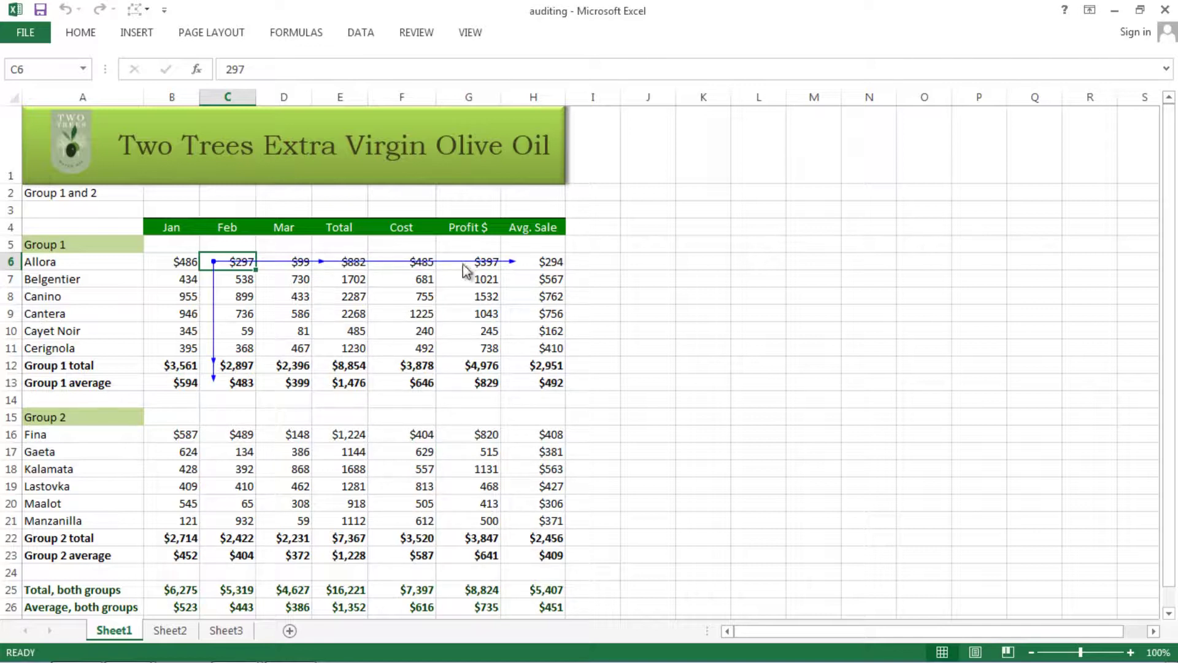
{"action": "left_click", "coordinate": [523, 264]}
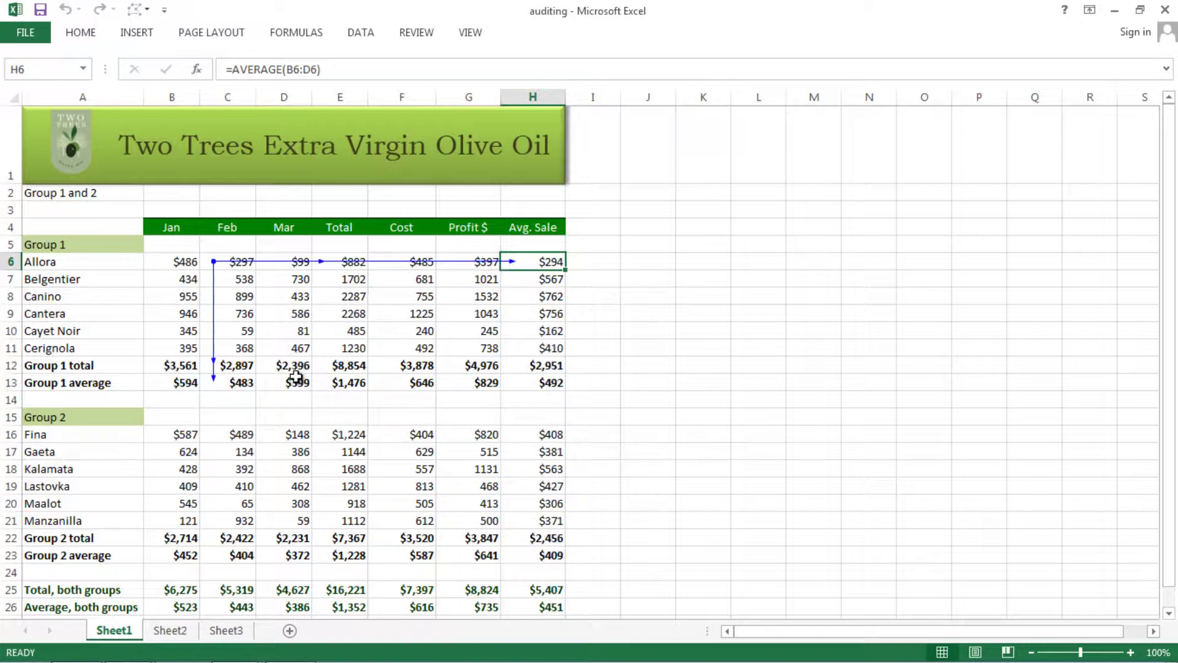
Trace the precedents of the March Group 1 average in cell D13.
{"action": "left_click", "coordinate": [294, 385]}
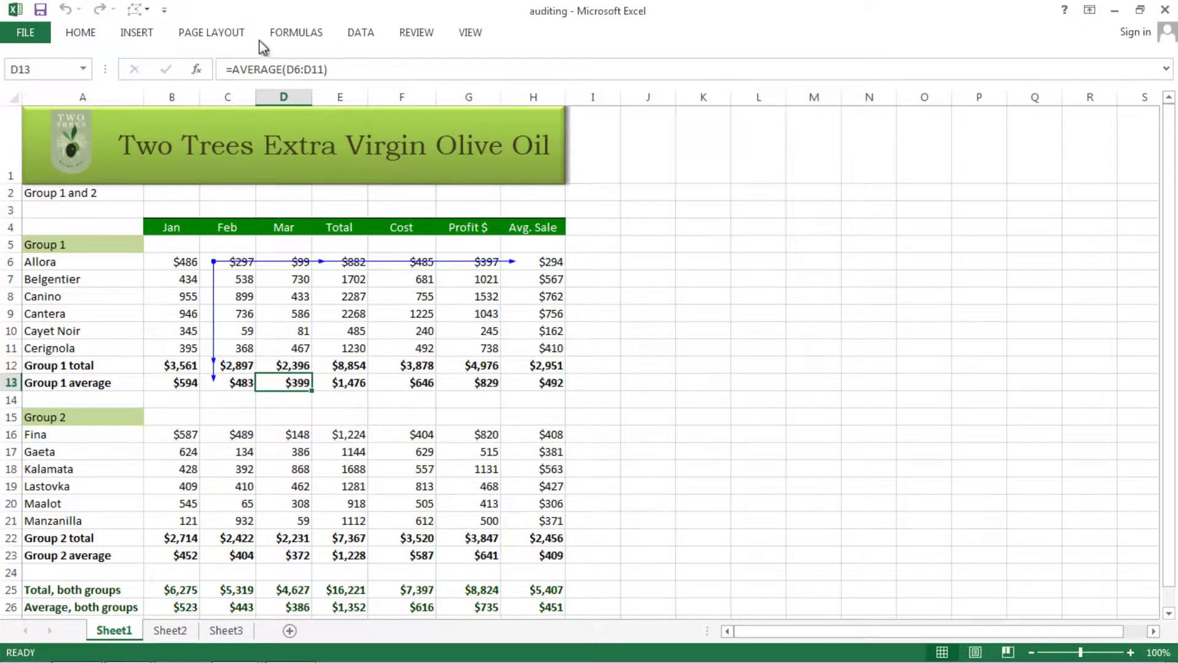
{"action": "left_click", "coordinate": [286, 35]}
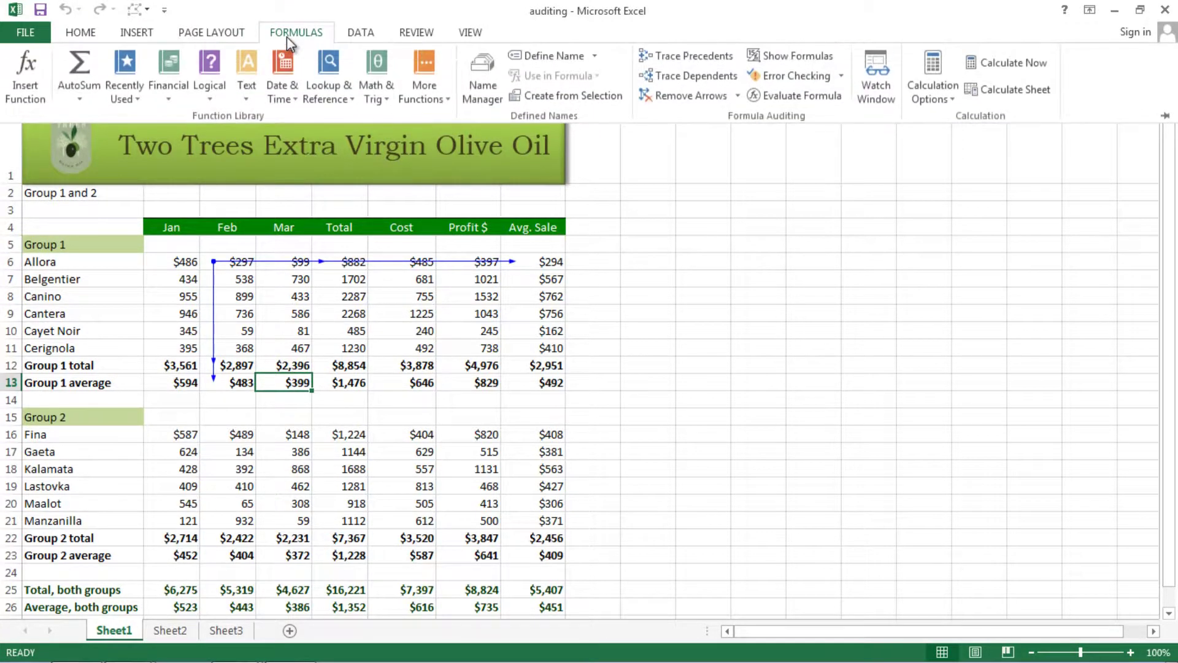
{"action": "left_click", "coordinate": [691, 56]}
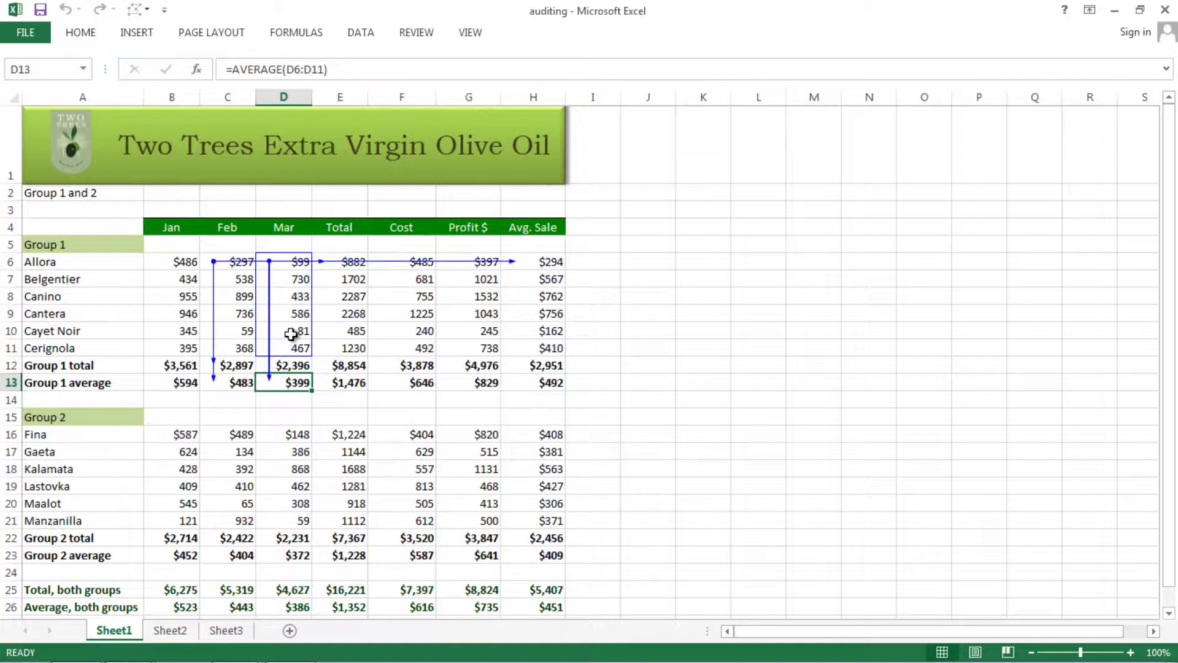
{"action": "left_click", "coordinate": [332, 380]}
{"action": "left_click", "coordinate": [301, 381]}
{"action": "left_click", "coordinate": [345, 378]}
Trace the precedents of the February both-groups total in C25 and check the matching formulas in D25 and F25.
{"action": "scroll", "coordinate": [346, 393], "scroll_direction": "down", "scroll_amount": 2}
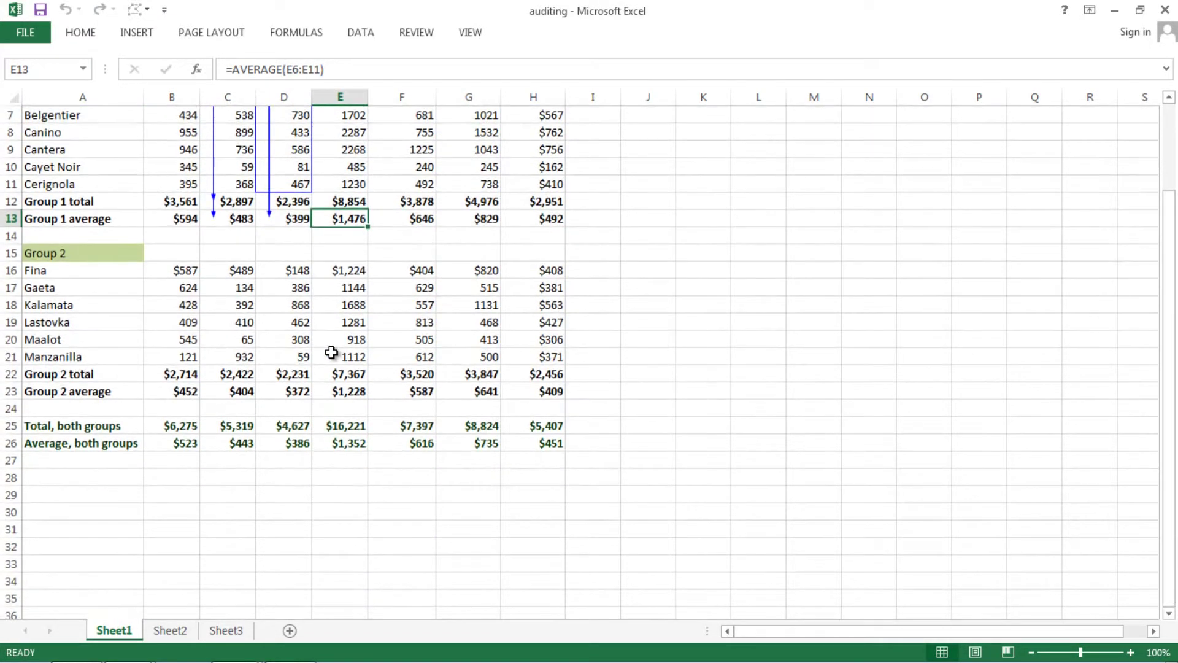
{"action": "scroll", "coordinate": [311, 365], "scroll_direction": "up", "scroll_amount": 1}
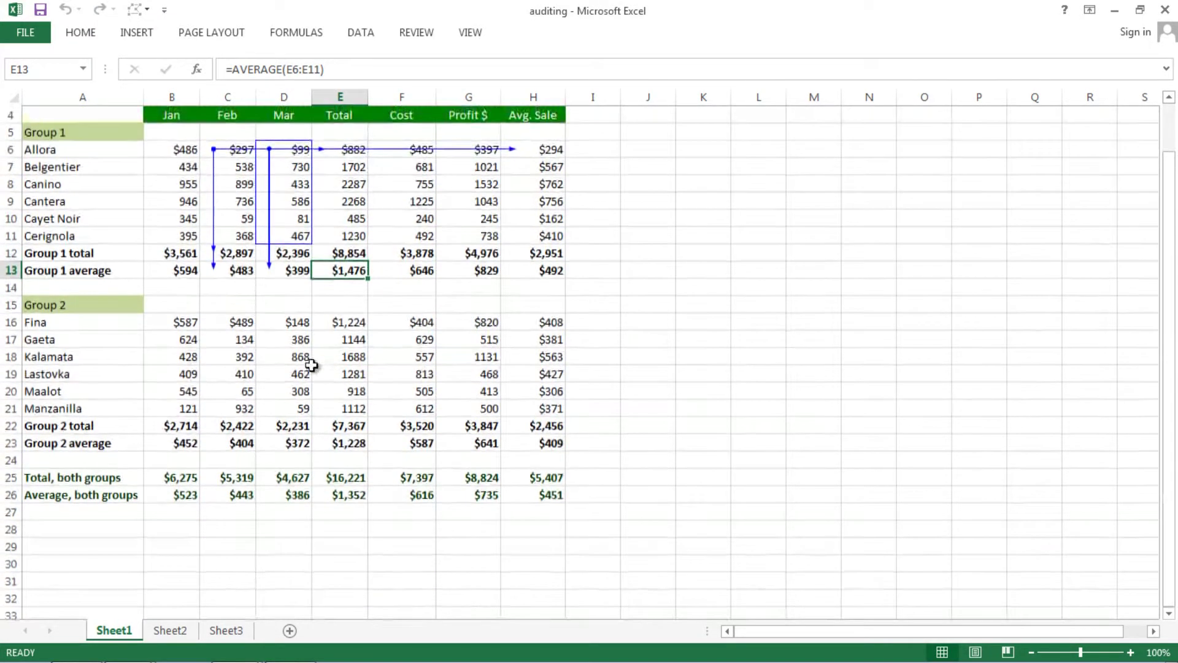
{"action": "left_click", "coordinate": [235, 480]}
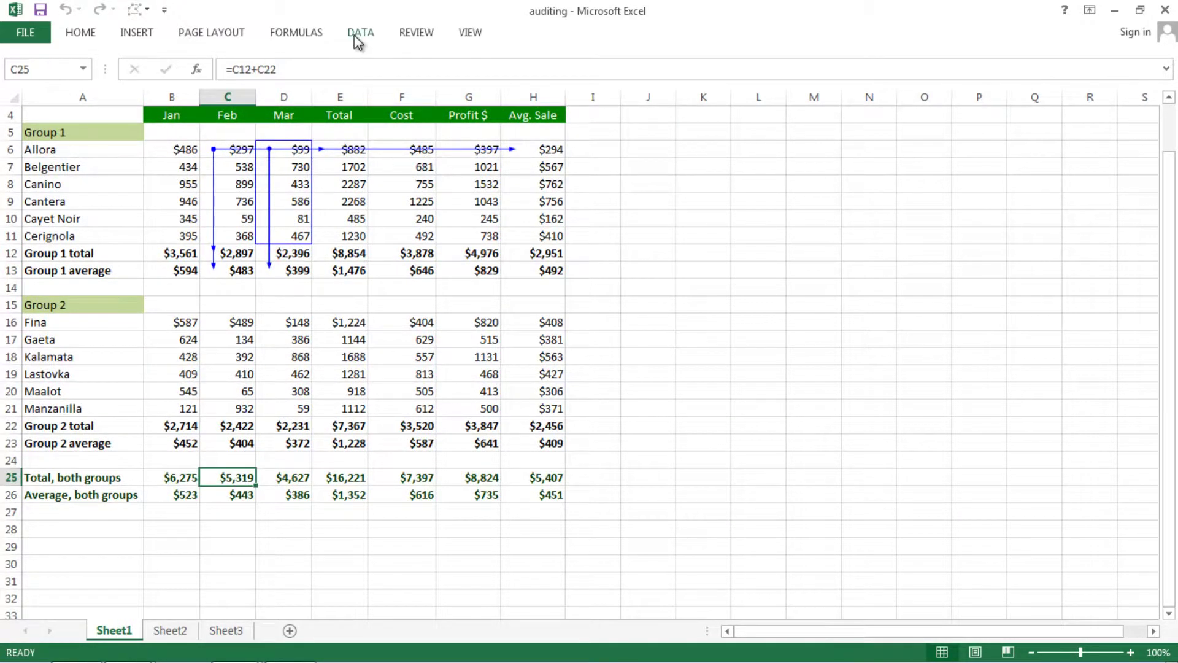
{"action": "left_click", "coordinate": [299, 37]}
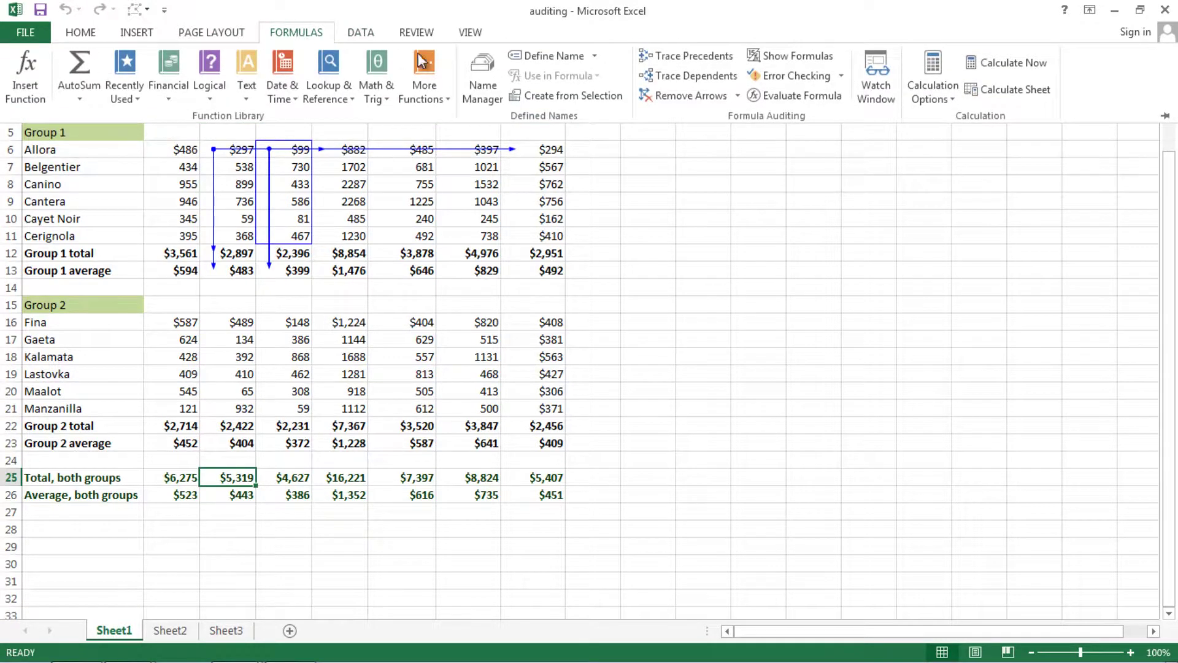
{"action": "left_click", "coordinate": [674, 59]}
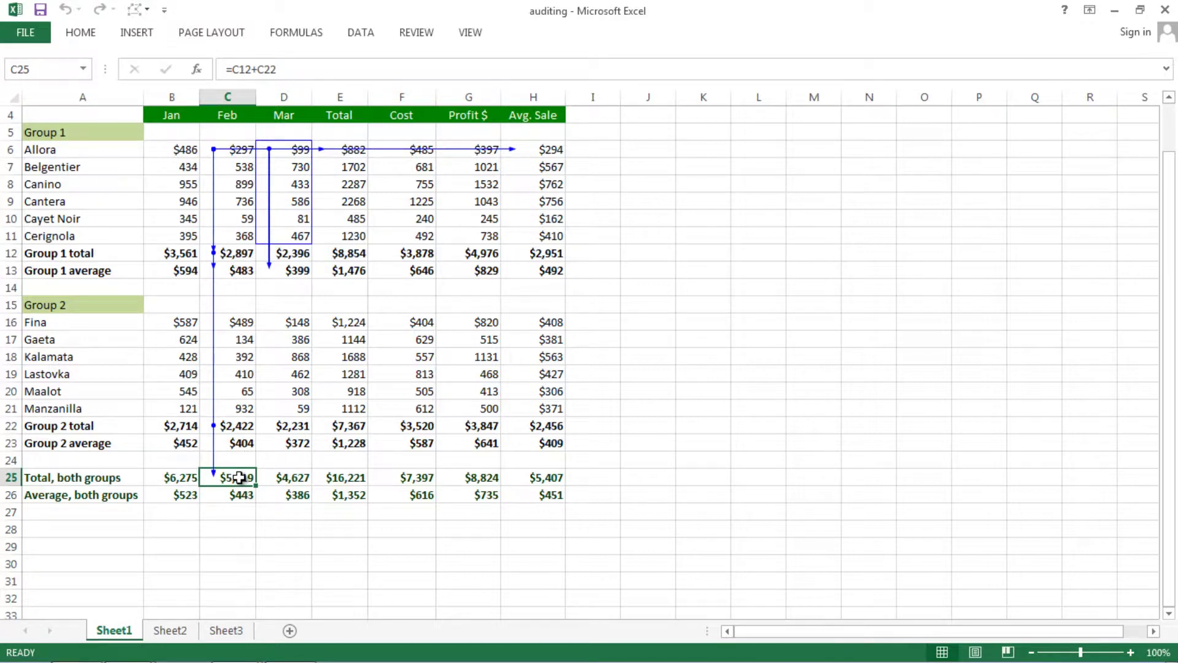
{"action": "left_click", "coordinate": [281, 479]}
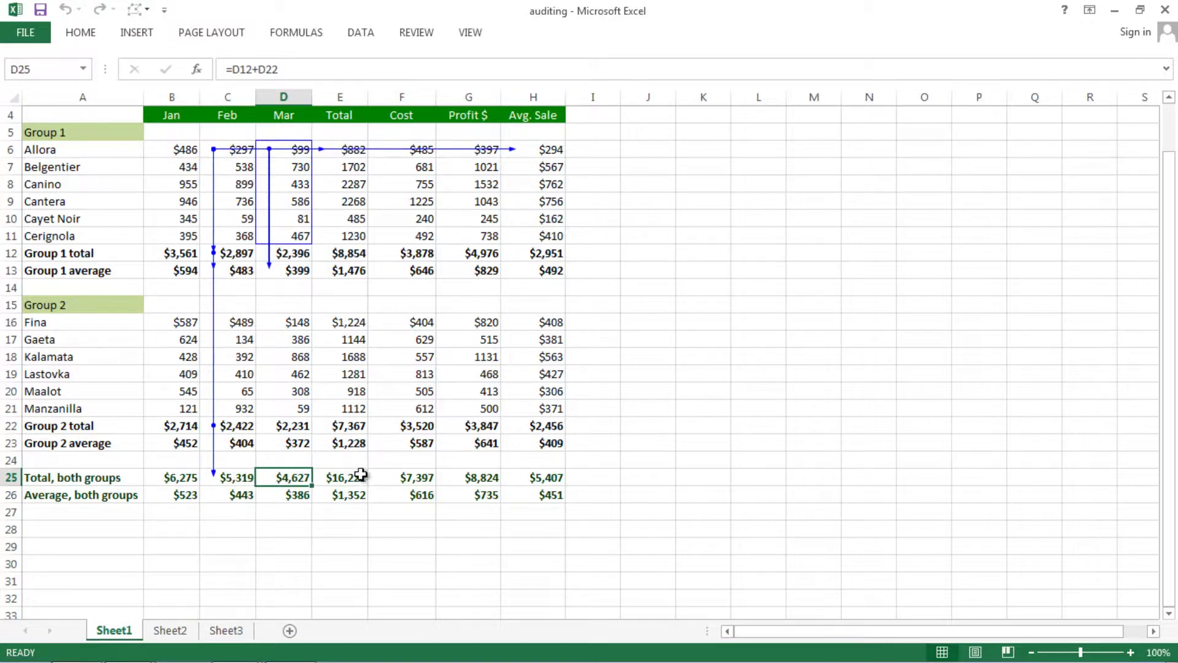
{"action": "left_click", "coordinate": [422, 478]}
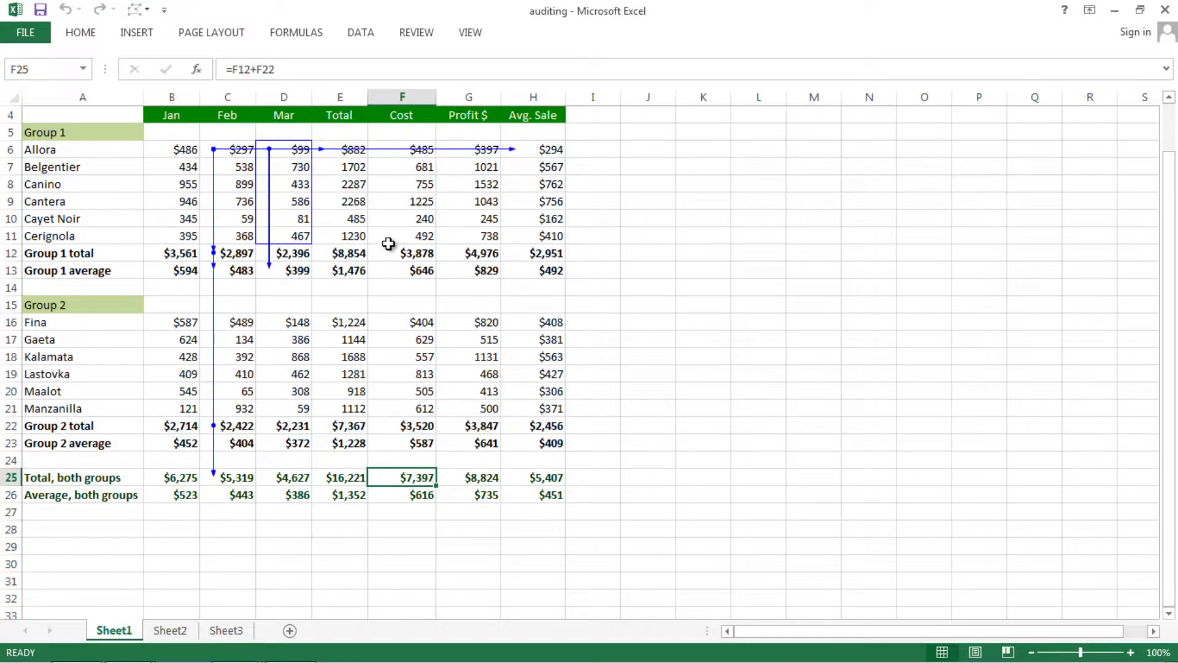
Trace the precedents of Cayet Noir's total in cell E10.
{"action": "scroll", "coordinate": [389, 238], "scroll_direction": "up", "scroll_amount": 1}
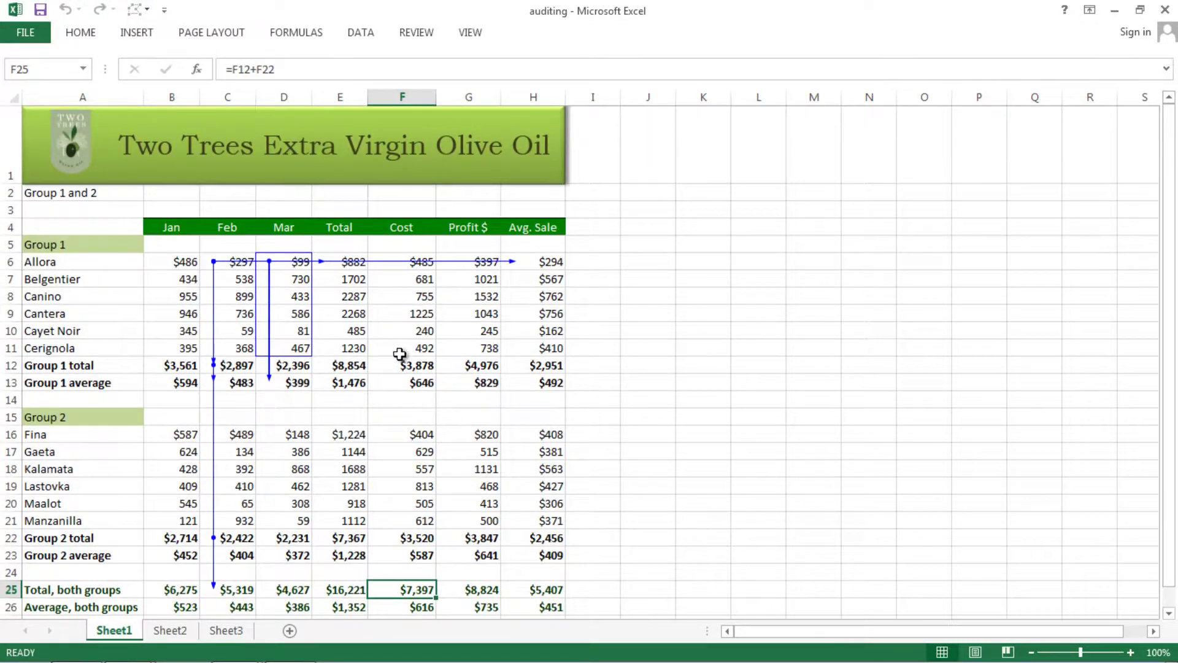
{"action": "left_click", "coordinate": [549, 314]}
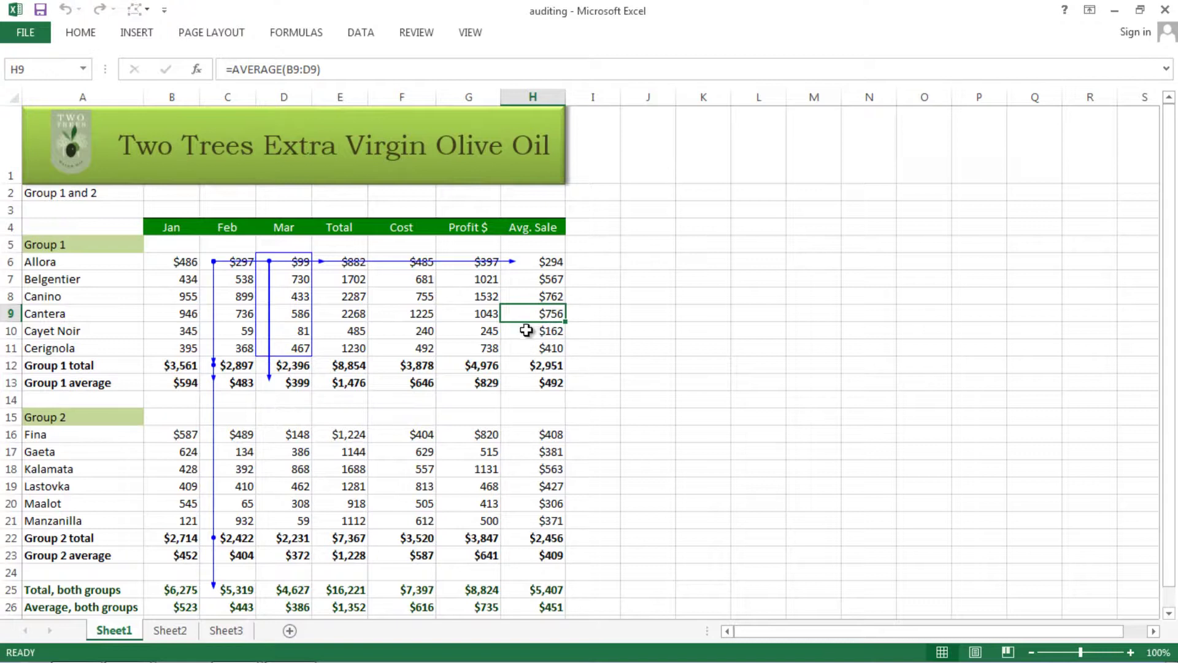
{"action": "left_click", "coordinate": [354, 330]}
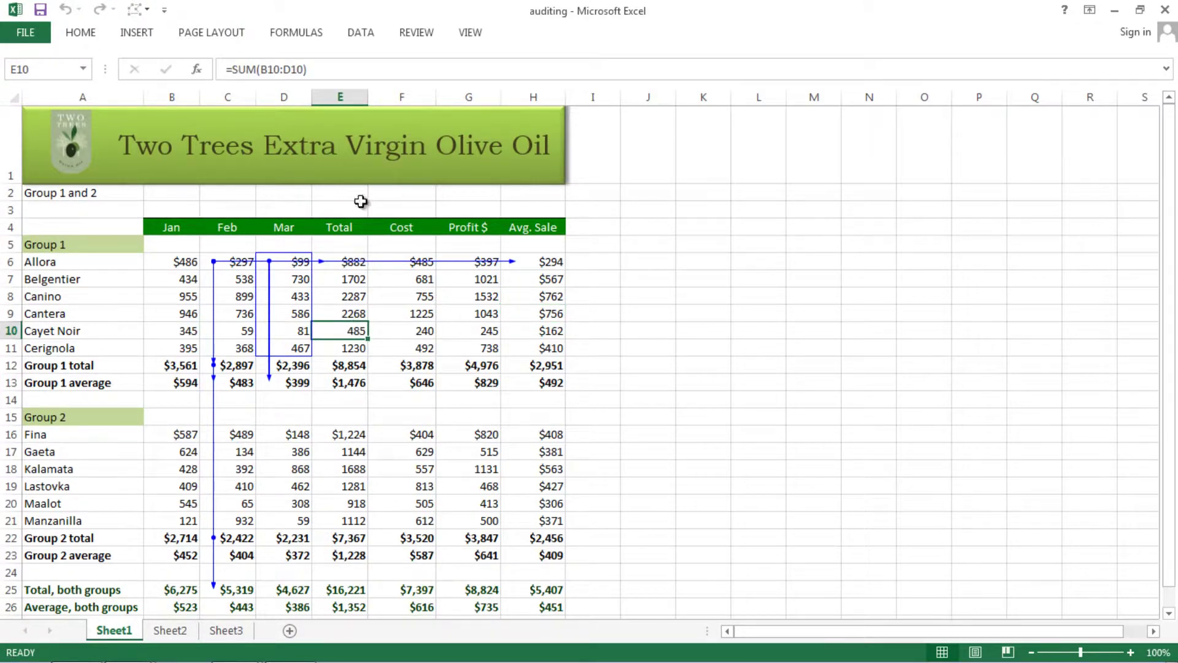
{"action": "left_click", "coordinate": [308, 33]}
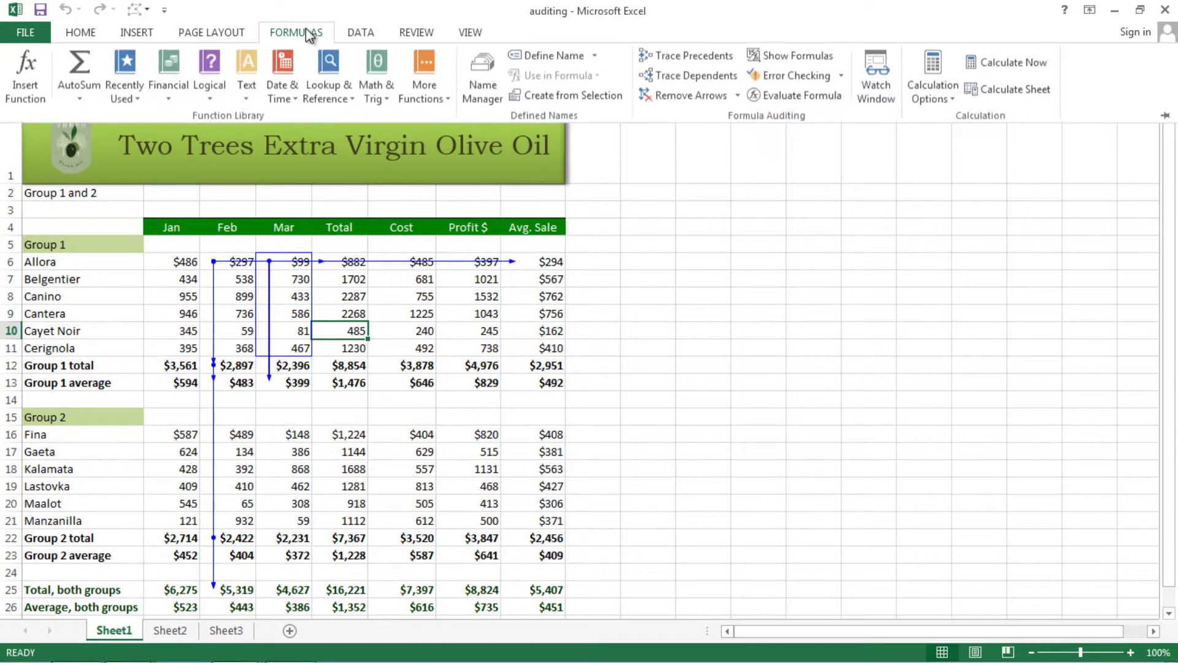
{"action": "left_click", "coordinate": [682, 61]}
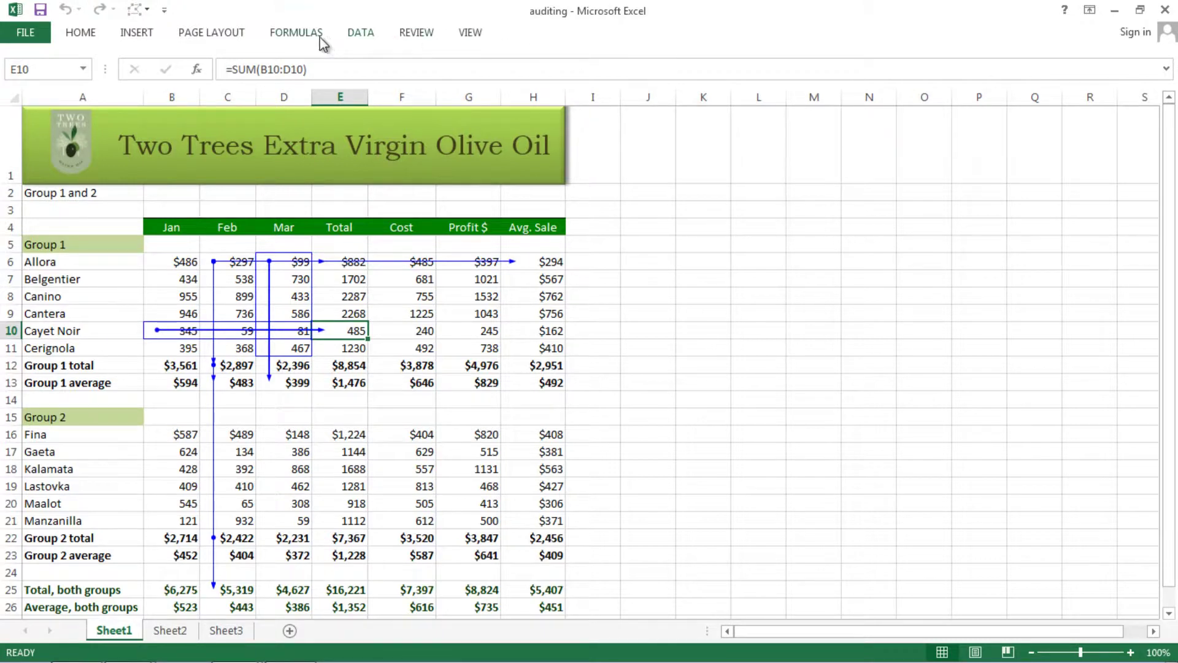
Trace the dependents of Cayet Noir's total in E10 and check the Group 1 average formulas in E13 and F13.
{"action": "left_click", "coordinate": [285, 35]}
{"action": "left_click", "coordinate": [657, 79]}
{"action": "left_click", "coordinate": [396, 371]}
{"action": "left_click", "coordinate": [347, 383]}
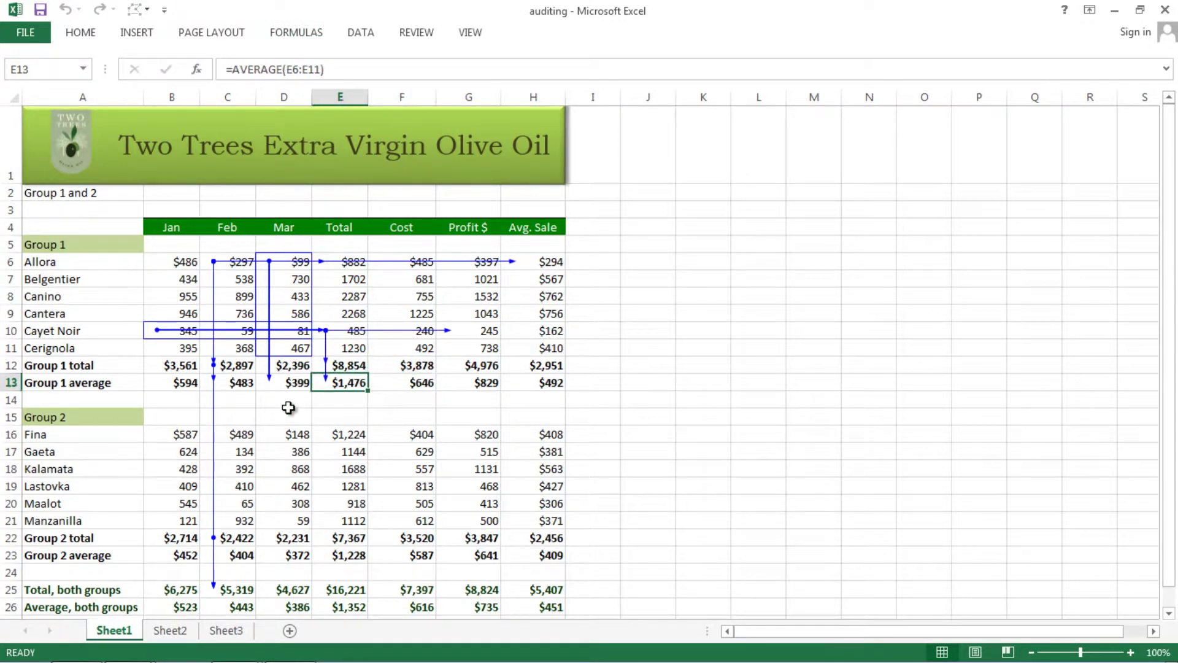
{"action": "left_click", "coordinate": [408, 382]}
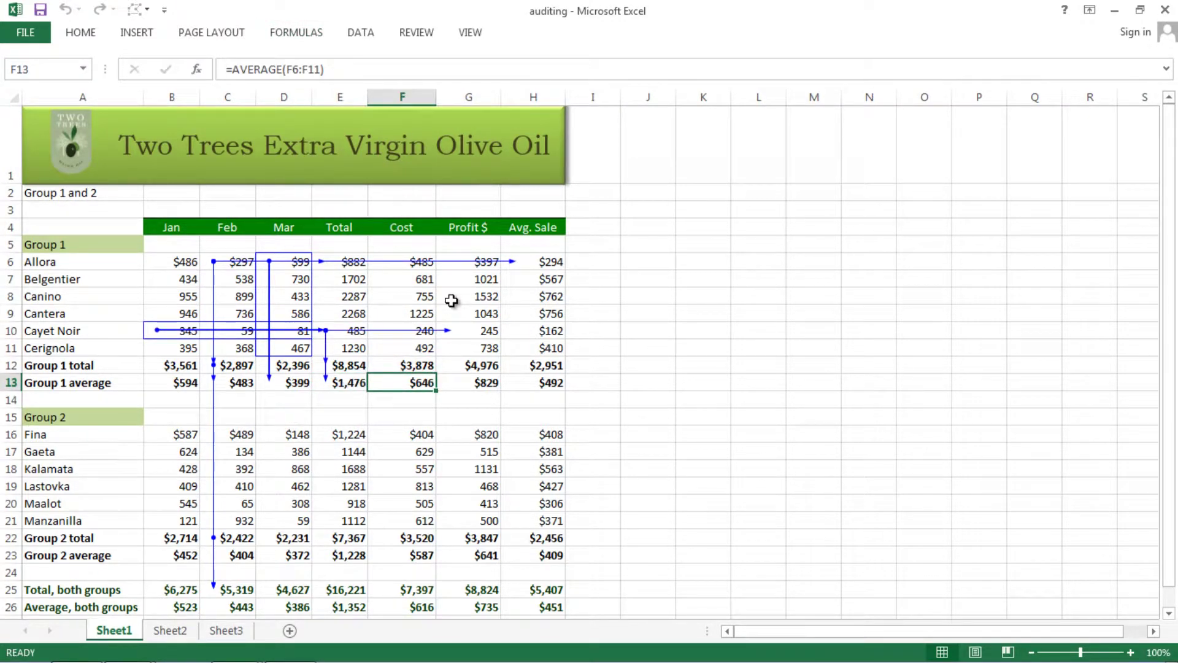
Preview the printout of the sheet with its trace arrows, return to the worksheet and check Cayet Noir's profit formula.
{"action": "key", "text": "ctrl+p"}
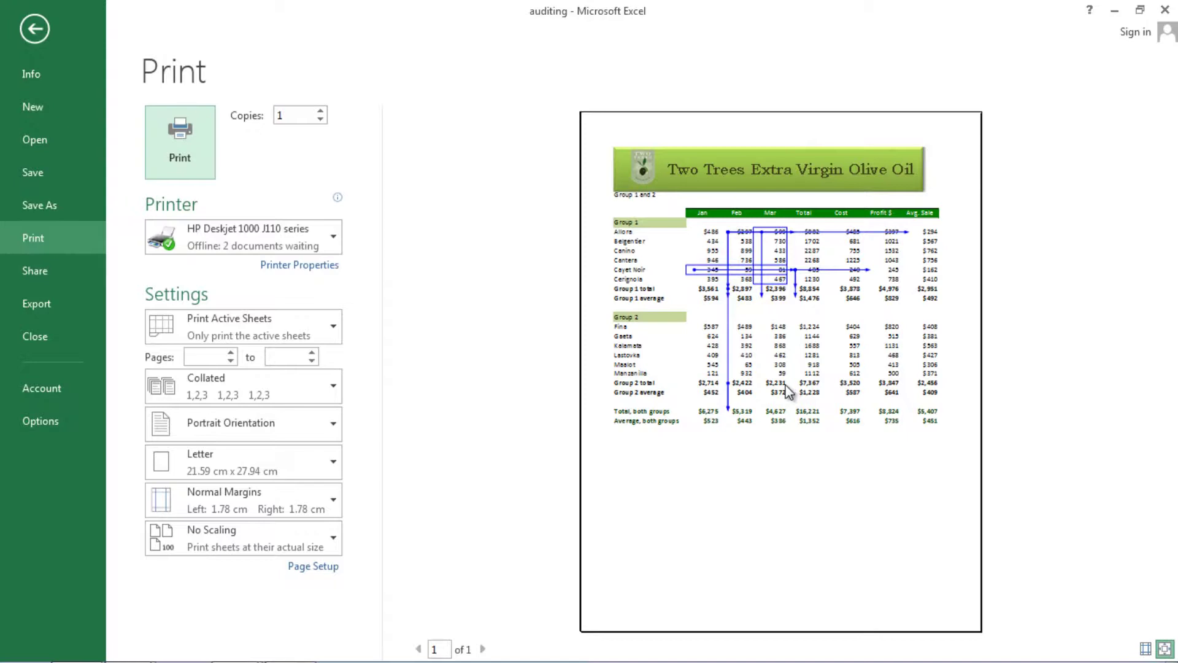
{"action": "key", "text": "Escape"}
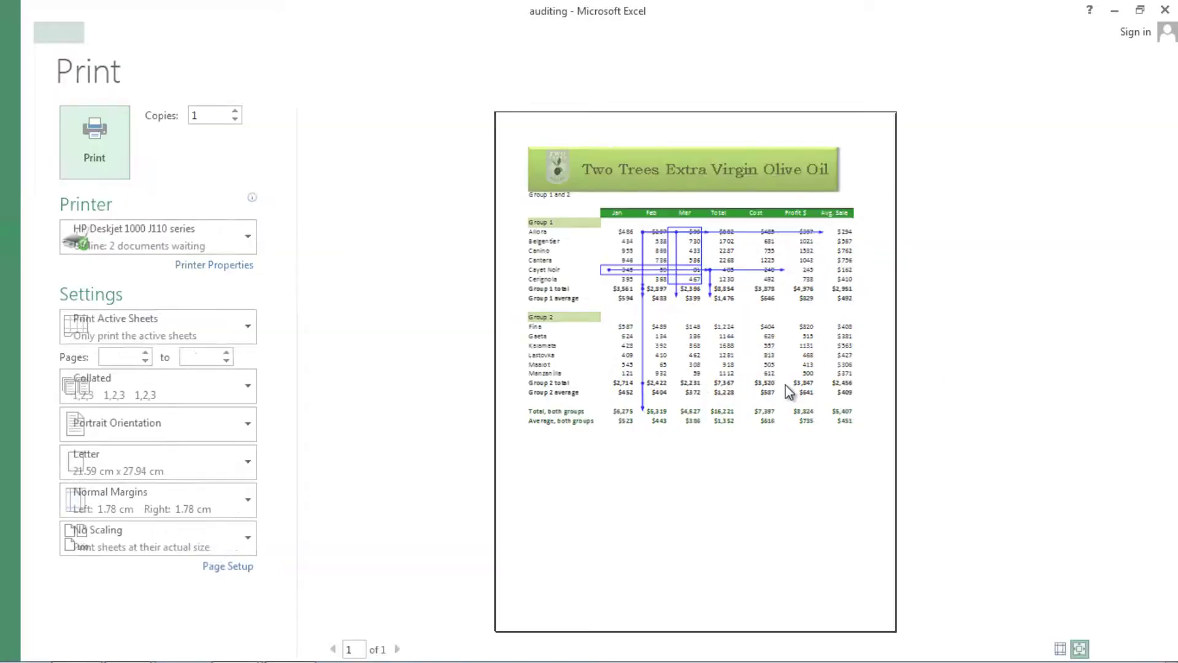
{"action": "left_click", "coordinate": [490, 325]}
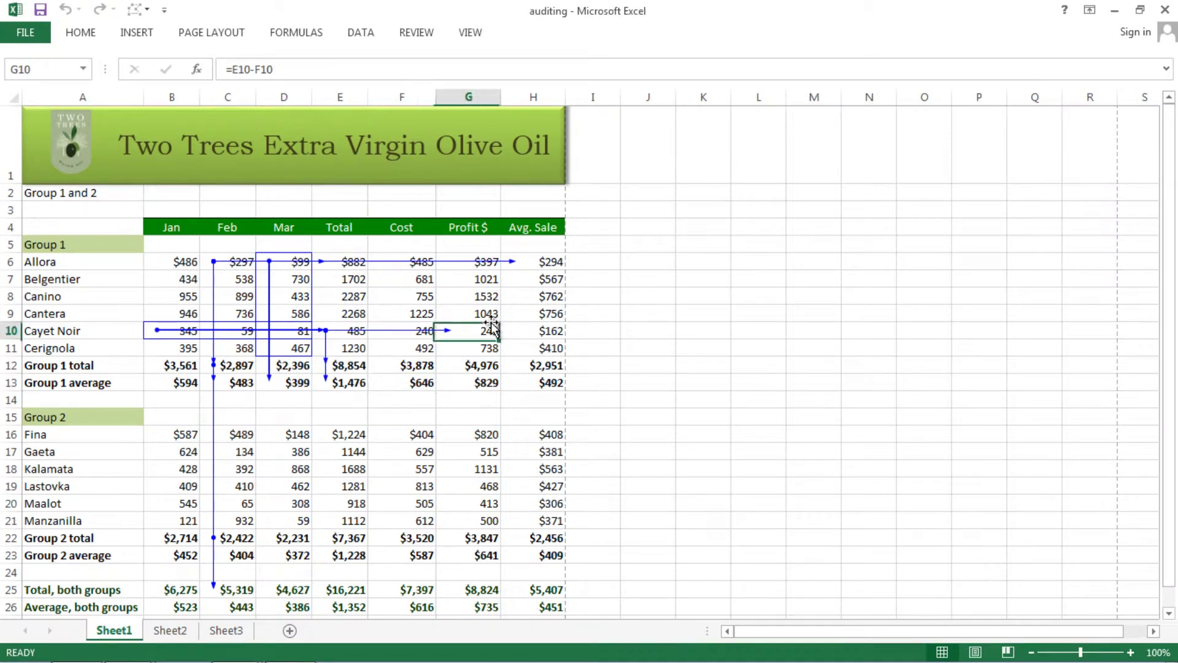
{"action": "left_click", "coordinate": [459, 398]}
Remove all trace arrows from the sheet and check the Avg. Sale formulas for Canino, Cantera and Cayet Noir.
{"action": "left_click", "coordinate": [404, 365]}
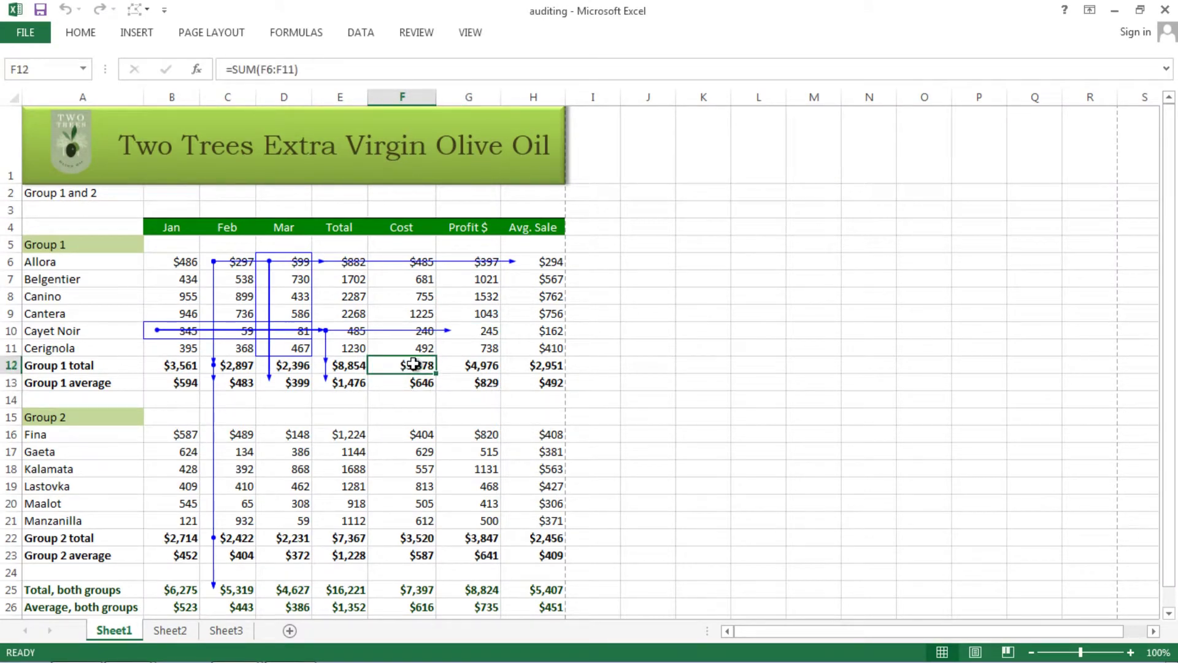
{"action": "left_click", "coordinate": [290, 33]}
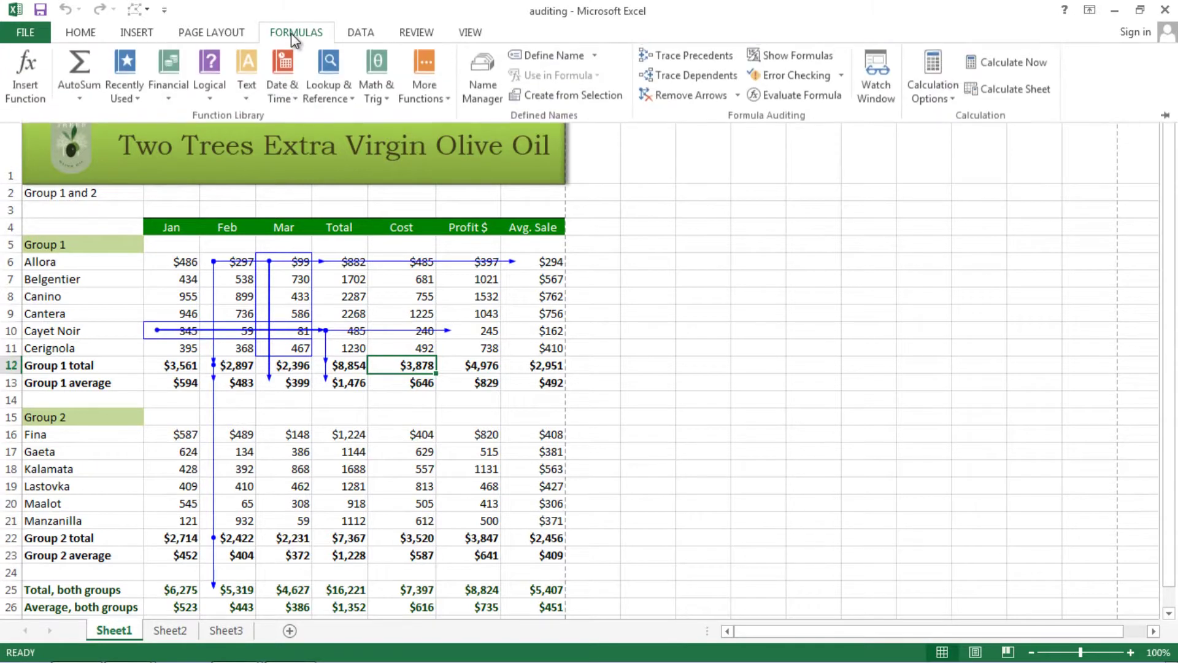
{"action": "left_click", "coordinate": [668, 96]}
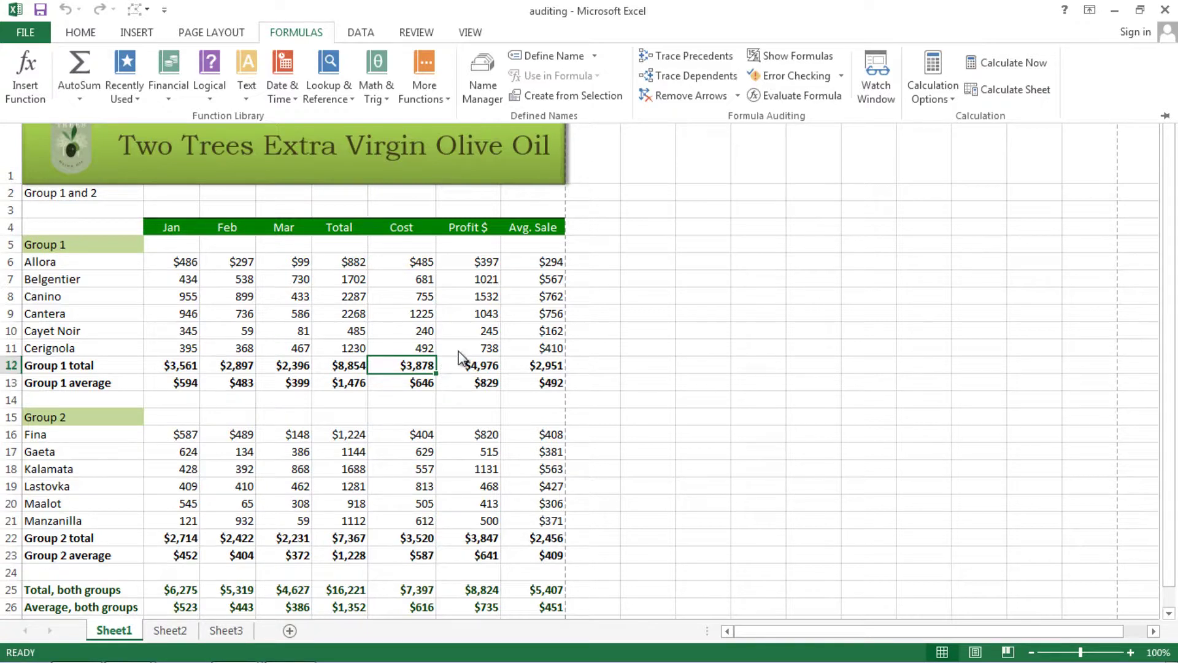
{"action": "left_click", "coordinate": [541, 315]}
{"action": "left_click", "coordinate": [541, 314]}
{"action": "left_click", "coordinate": [537, 297]}
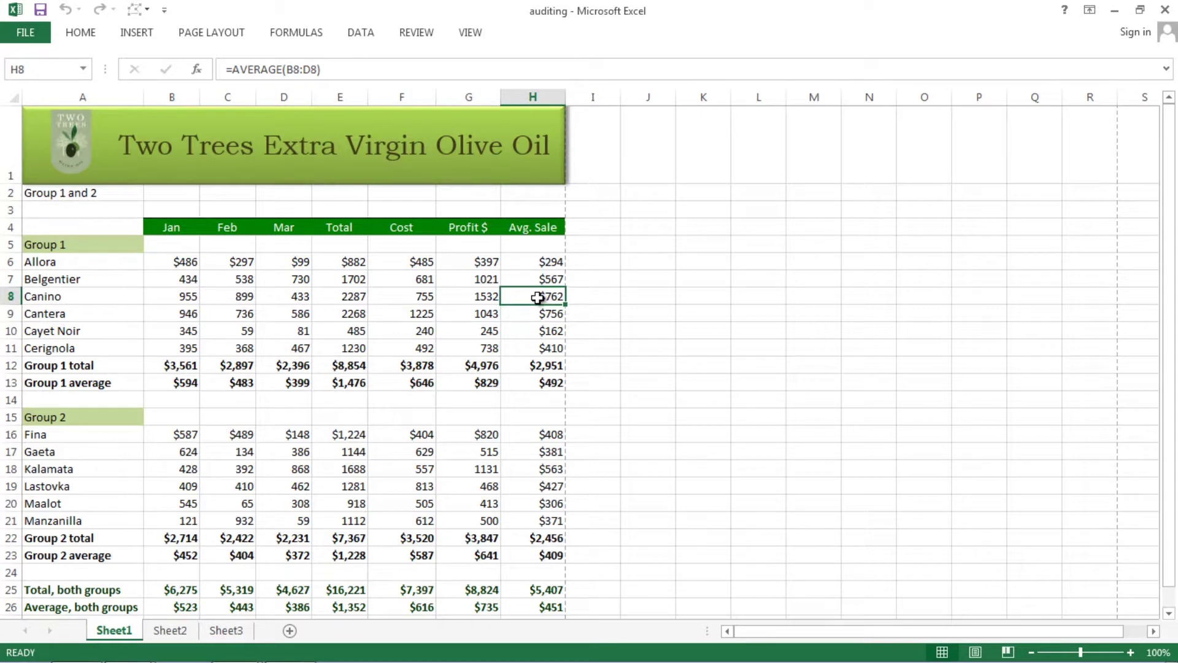
{"action": "left_click", "coordinate": [539, 332]}
Clear the Group 2 figures in B16:G21, from Fina's January value to Manzanilla's profit, and dismiss the Windows activation notice.
{"action": "scroll", "coordinate": [522, 342], "scroll_direction": "down", "scroll_amount": 1}
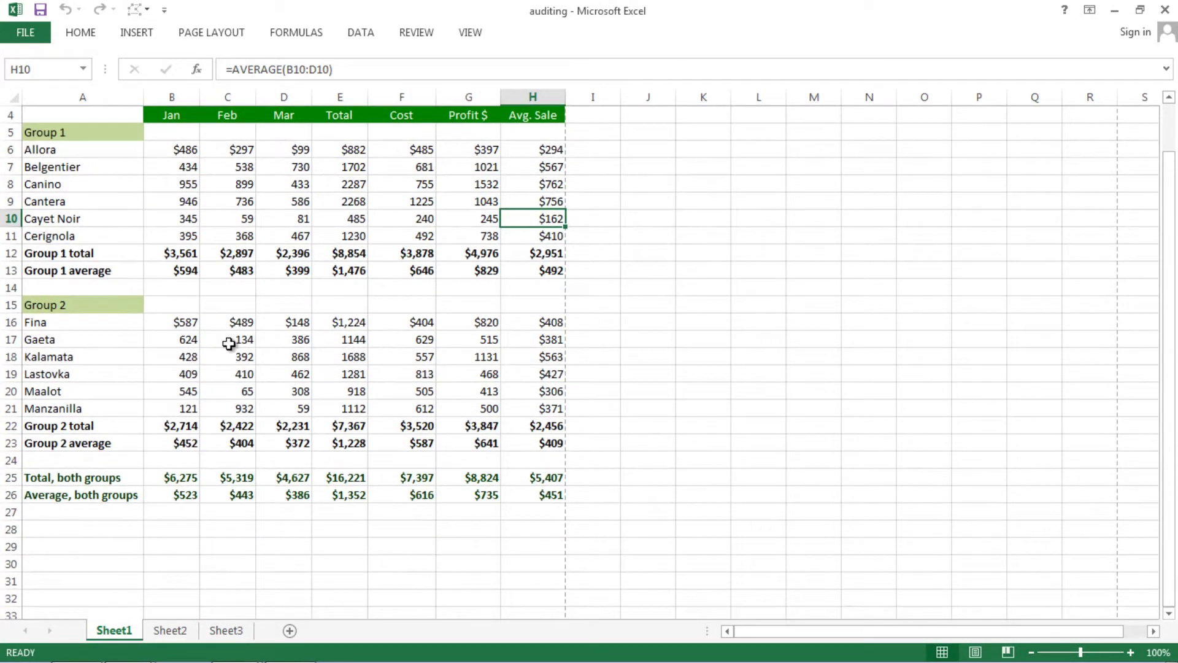
{"action": "left_click_drag", "start_coordinate": [181, 325], "coordinate": [454, 413]}
{"action": "left_click", "coordinate": [195, 325]}
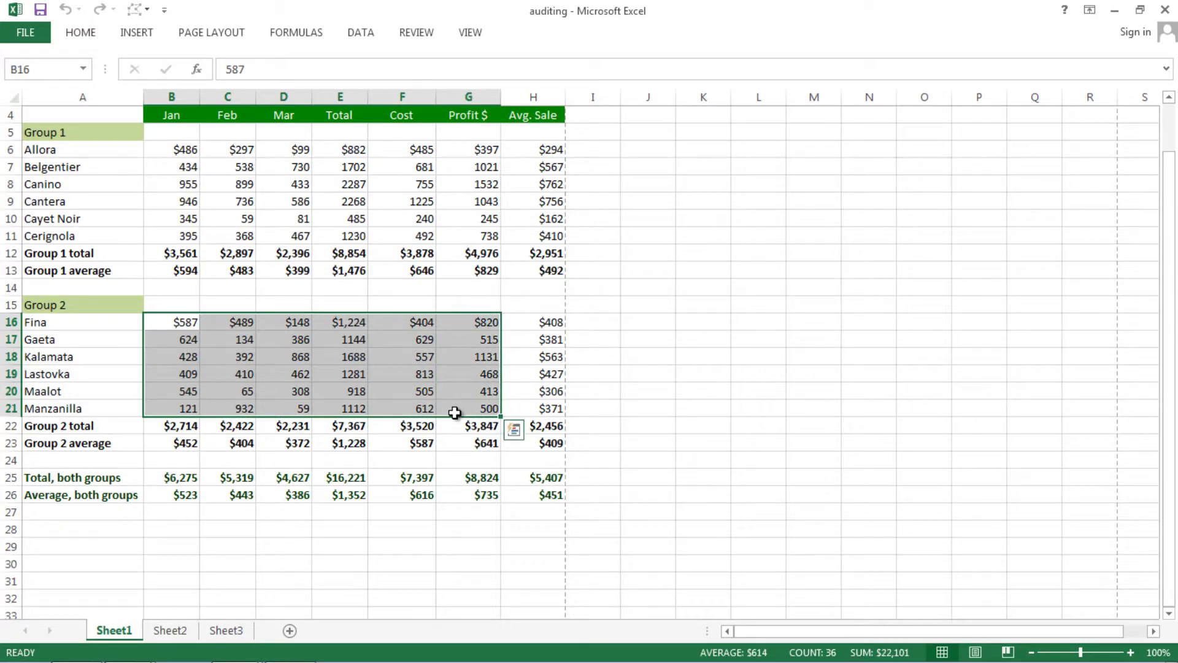
{"action": "key", "text": "Delete"}
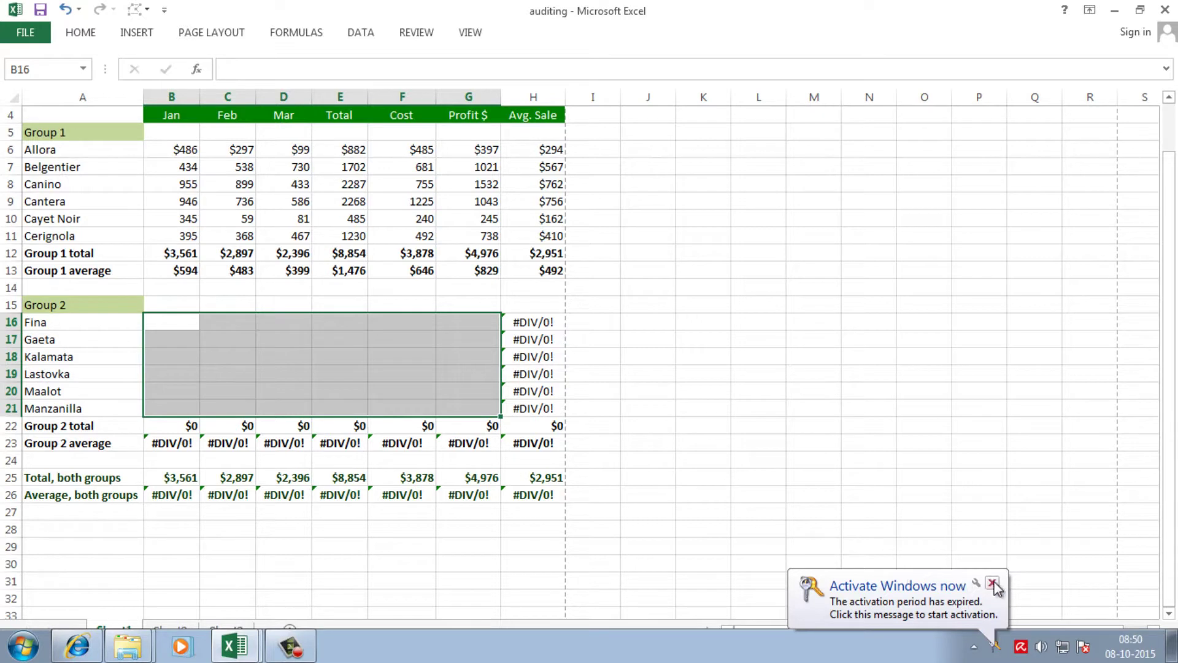
{"action": "left_click", "coordinate": [993, 583]}
Examine the formulas in the Group 2 Avg. Sale column, the Group 2 average row and the both-groups average row.
{"action": "left_click", "coordinate": [535, 325]}
{"action": "key", "text": "BackSpace"}
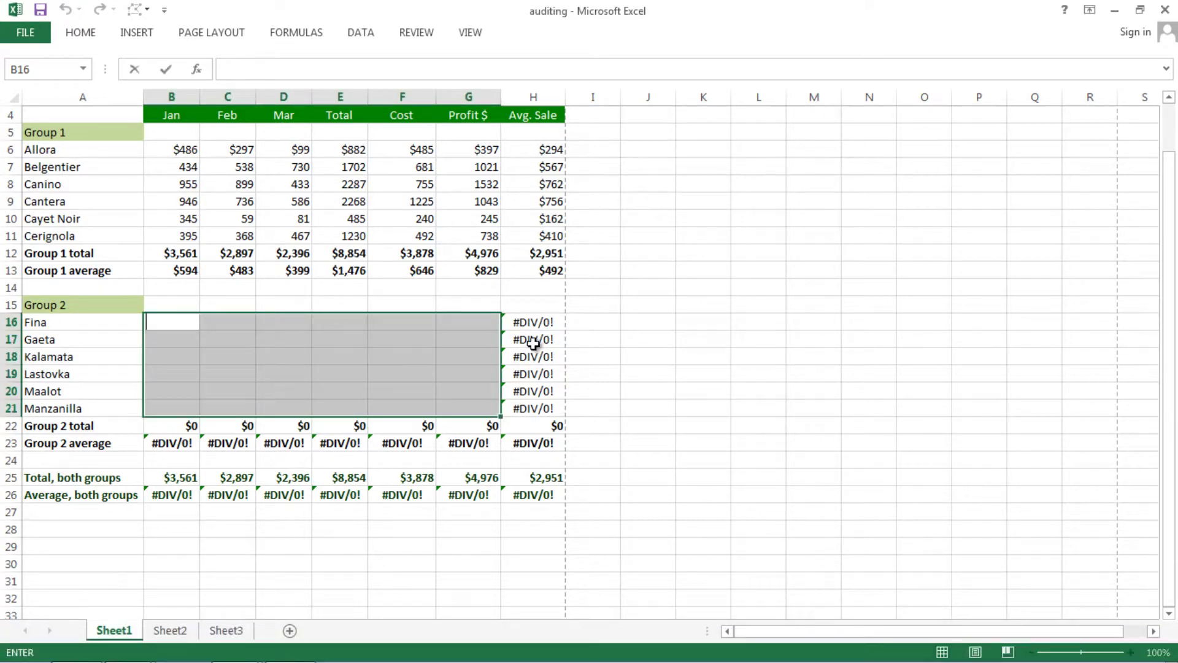
{"action": "left_click", "coordinate": [532, 356]}
{"action": "left_click", "coordinate": [535, 391]}
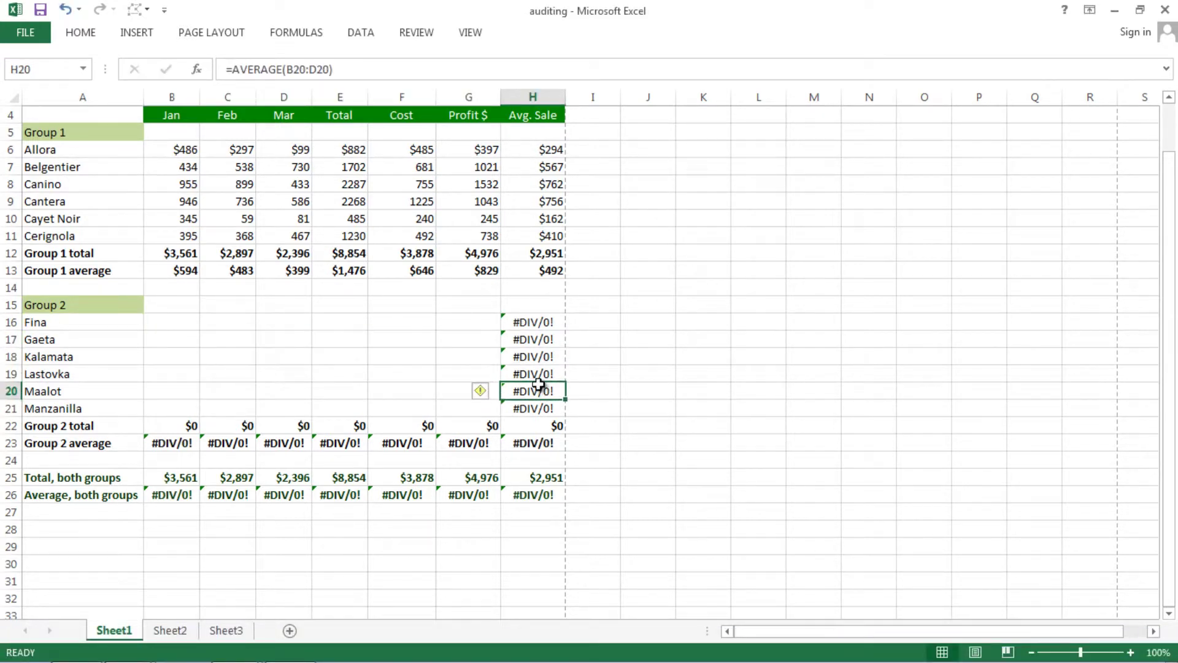
{"action": "left_click", "coordinate": [538, 494]}
{"action": "left_click", "coordinate": [448, 494]}
{"action": "left_click", "coordinate": [406, 496]}
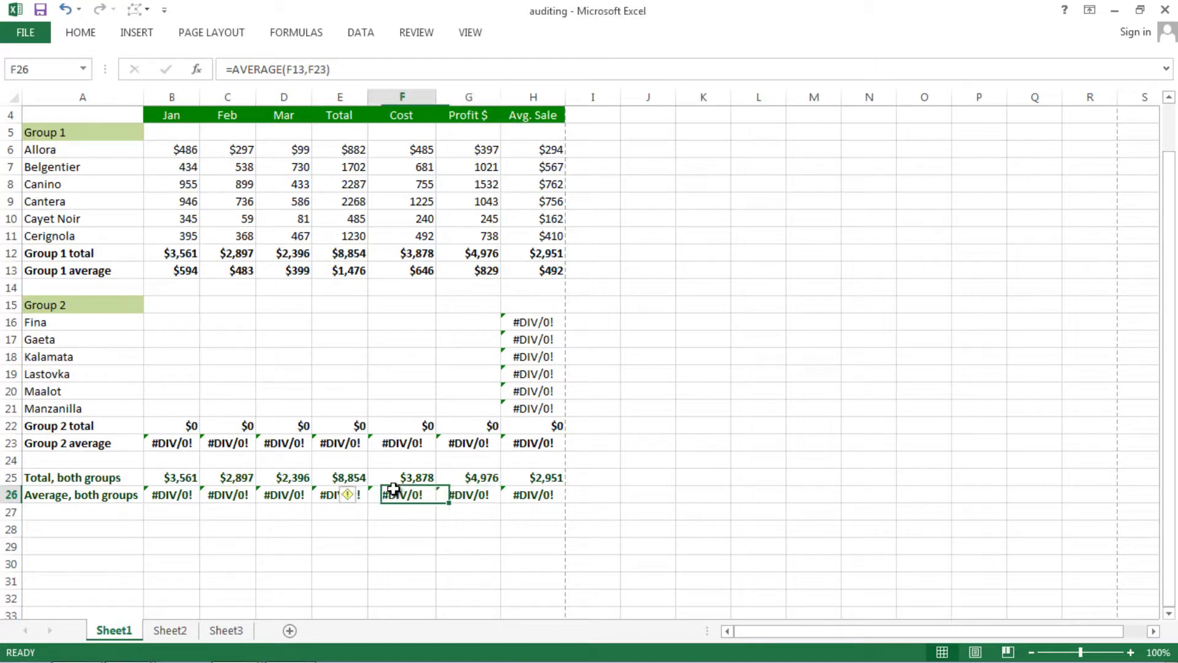
{"action": "left_click", "coordinate": [394, 446]}
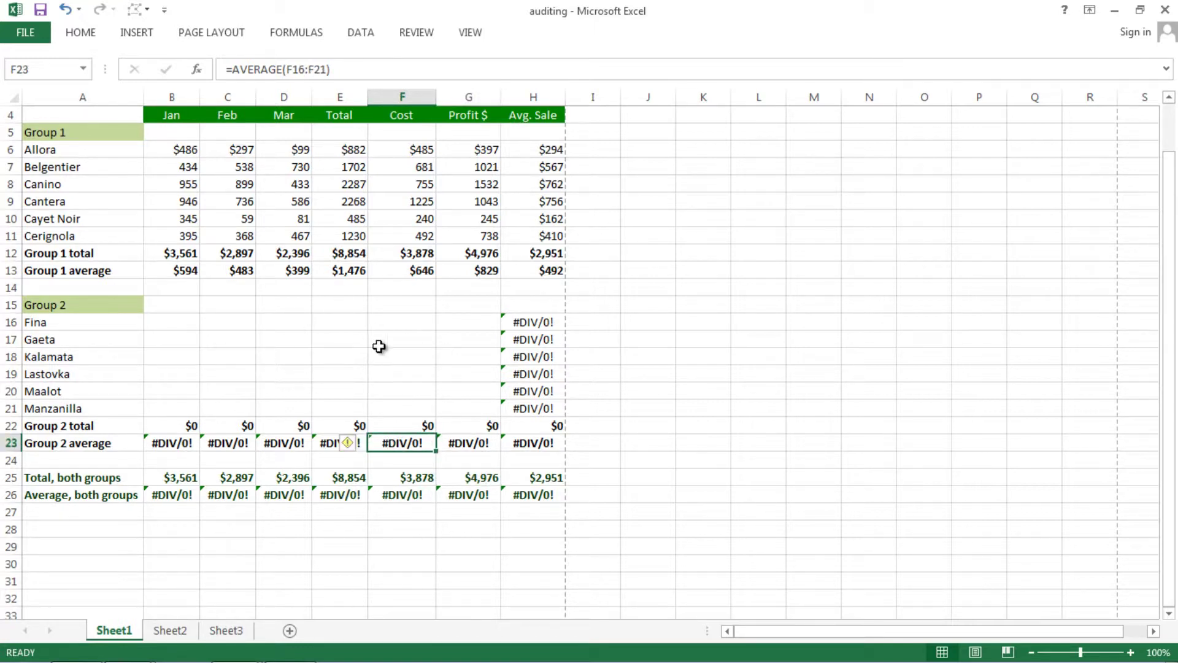
{"action": "left_click", "coordinate": [529, 324]}
{"action": "left_click", "coordinate": [531, 358]}
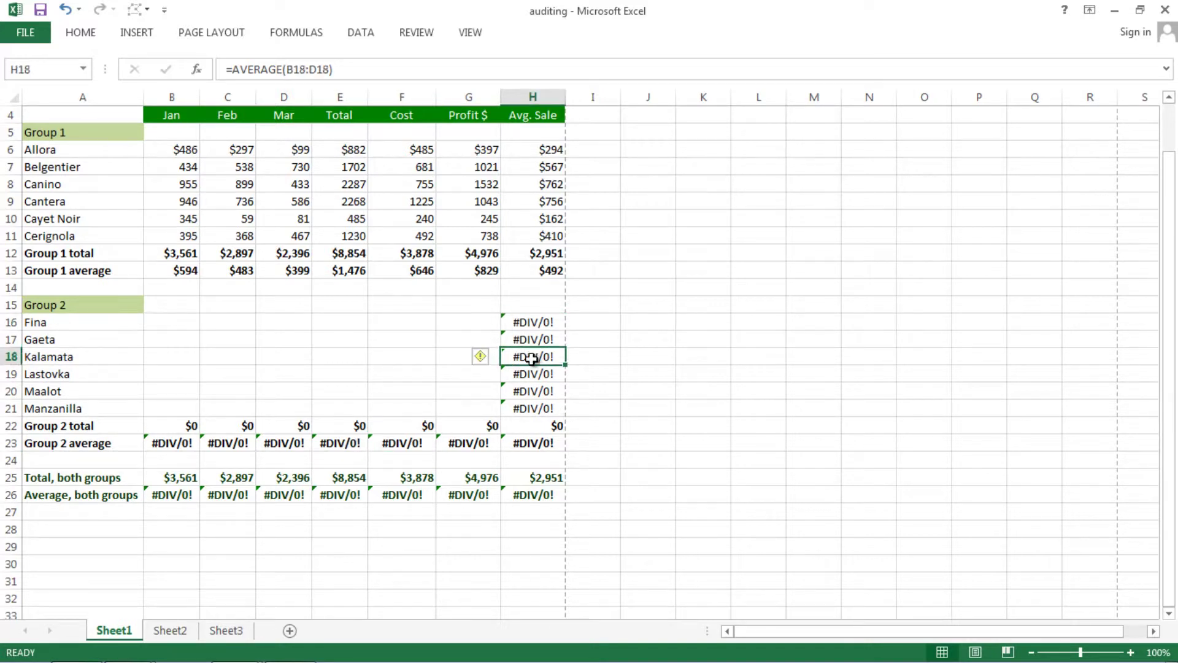
{"action": "left_click", "coordinate": [534, 374]}
{"action": "left_click", "coordinate": [532, 352]}
{"action": "left_click", "coordinate": [531, 339]}
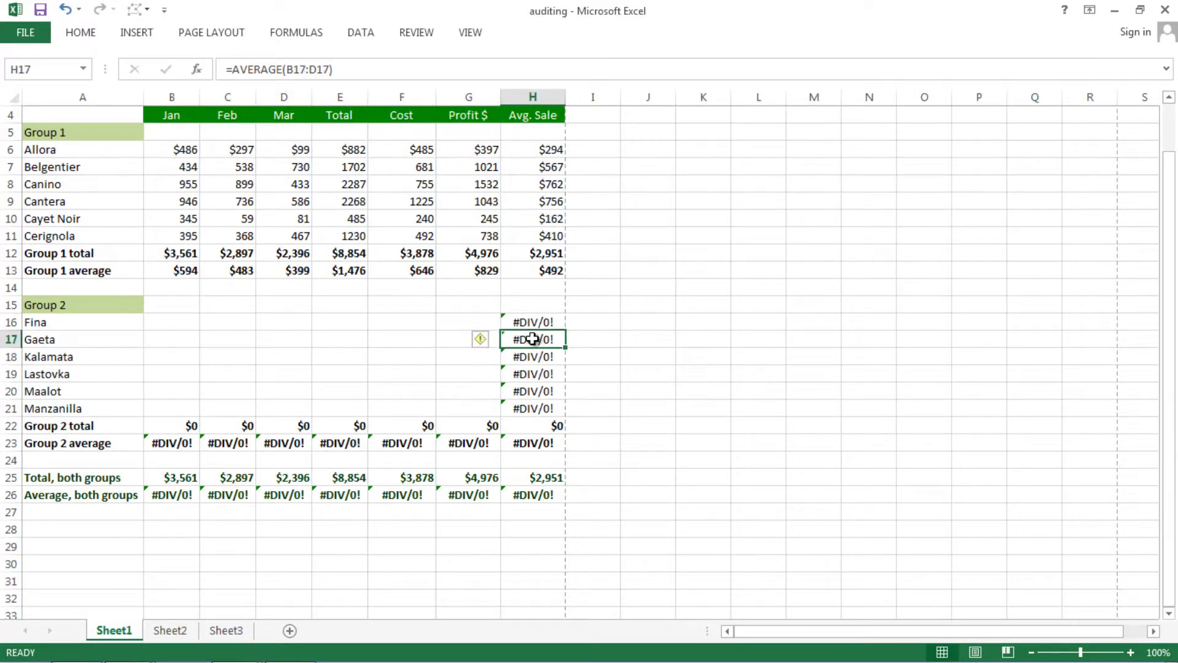
Run Error Checking from Kalamata's Avg. Sale cell, step forward to H20 and back to H17, return to H18 and close the check.
{"action": "left_click", "coordinate": [532, 355]}
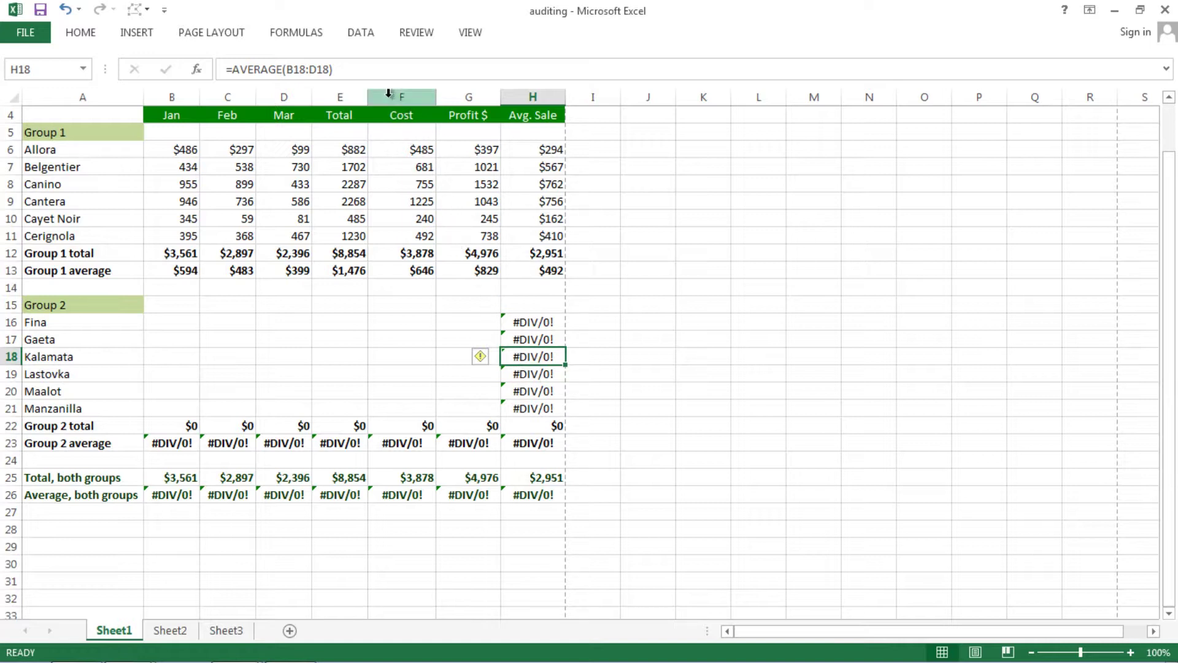
{"action": "left_click", "coordinate": [310, 35]}
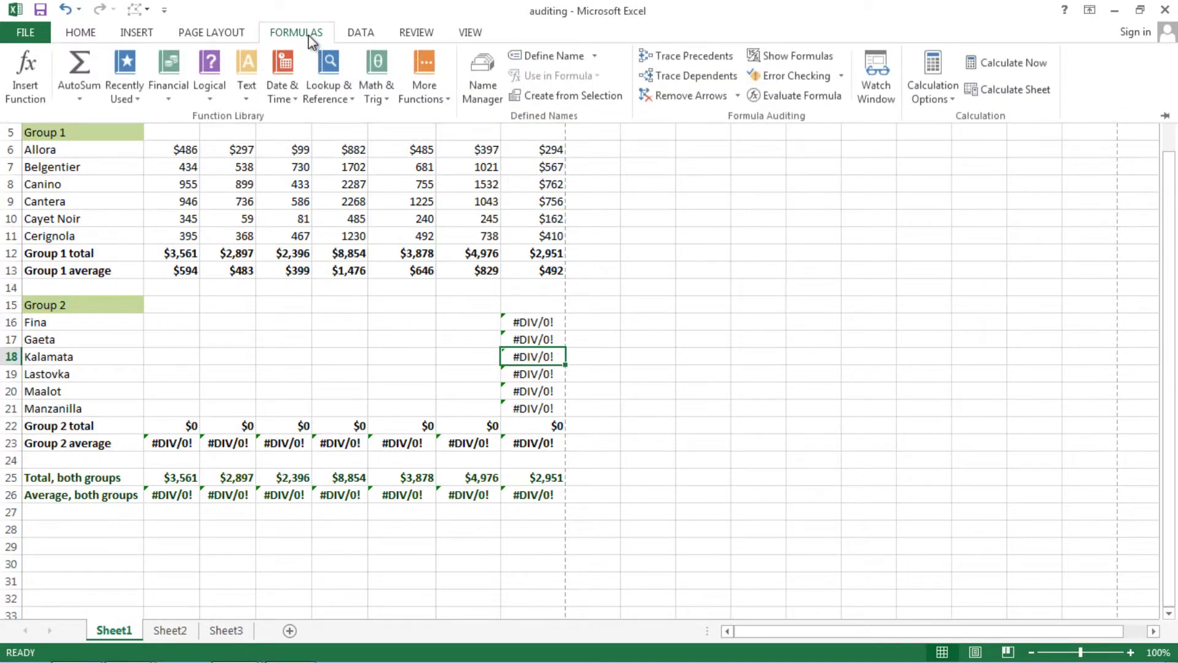
{"action": "left_click", "coordinate": [784, 79]}
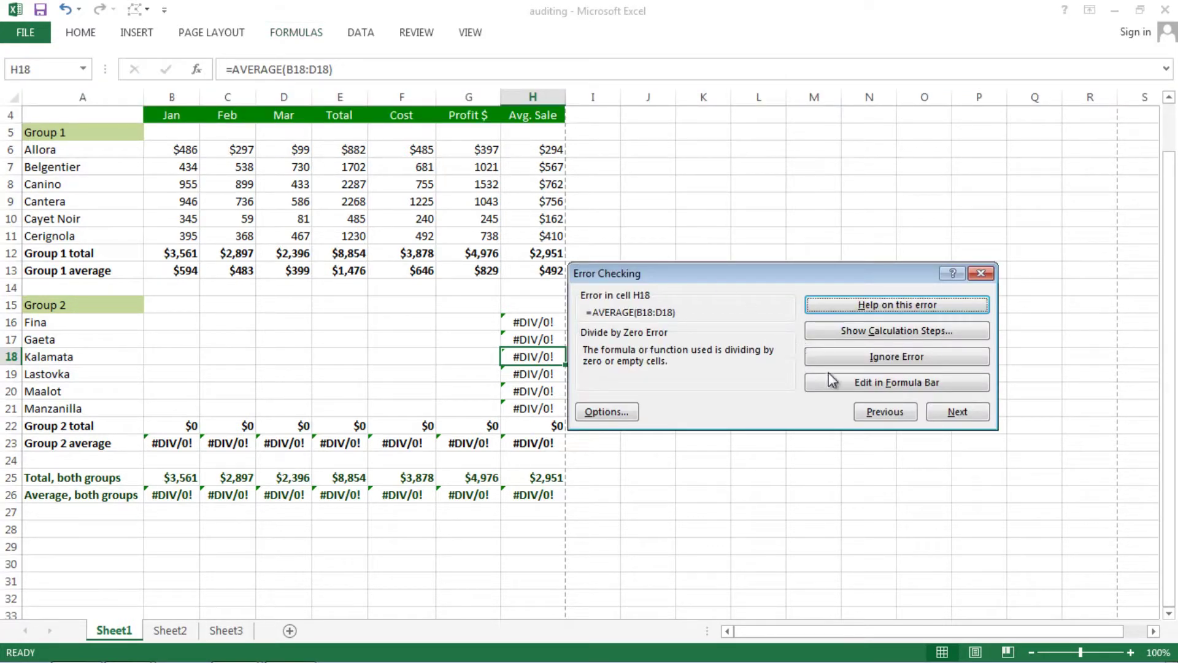
{"action": "left_click", "coordinate": [952, 417]}
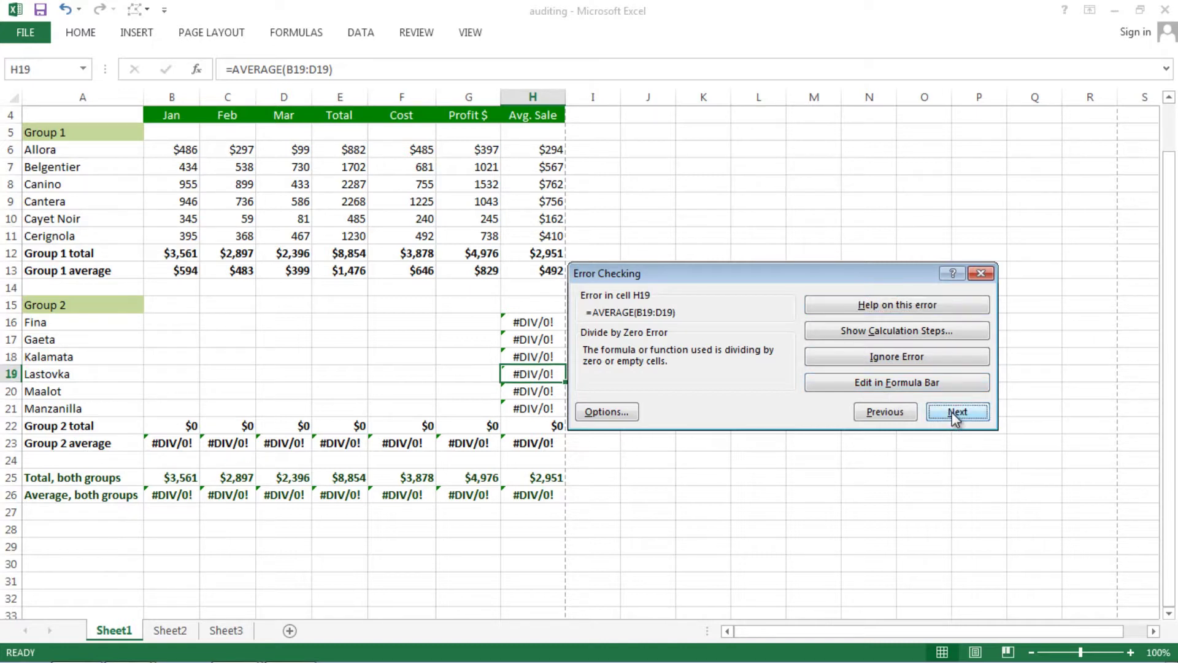
{"action": "left_click", "coordinate": [952, 414]}
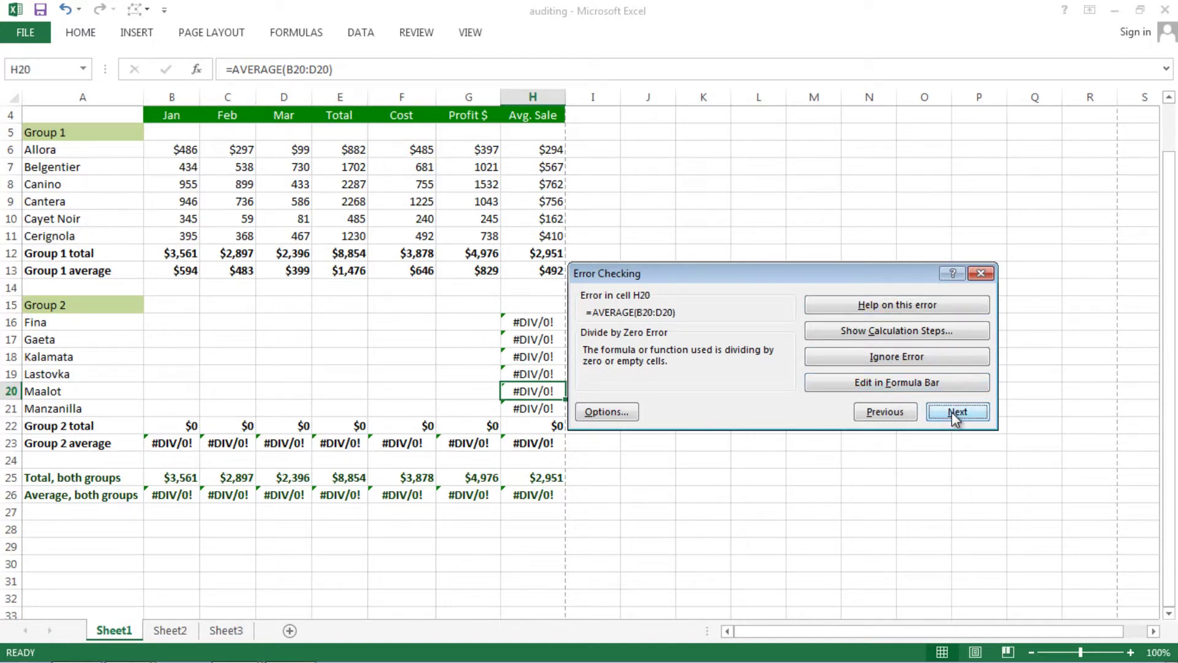
{"action": "left_click", "coordinate": [878, 412]}
{"action": "left_click", "coordinate": [876, 418]}
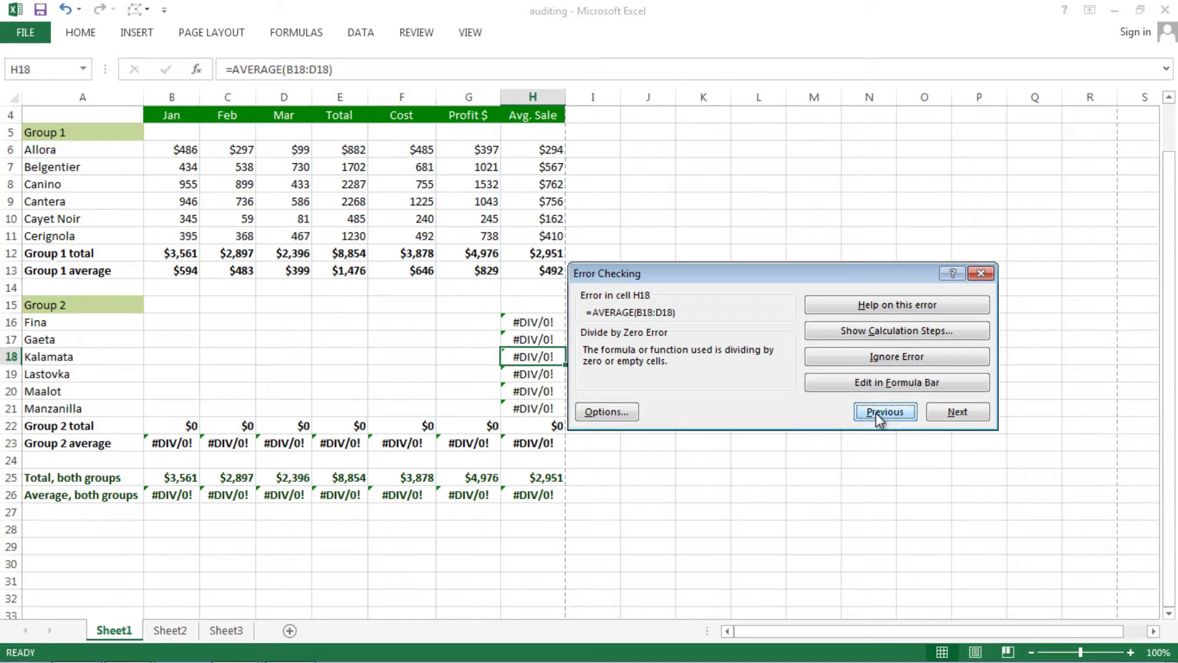
{"action": "left_click", "coordinate": [875, 413]}
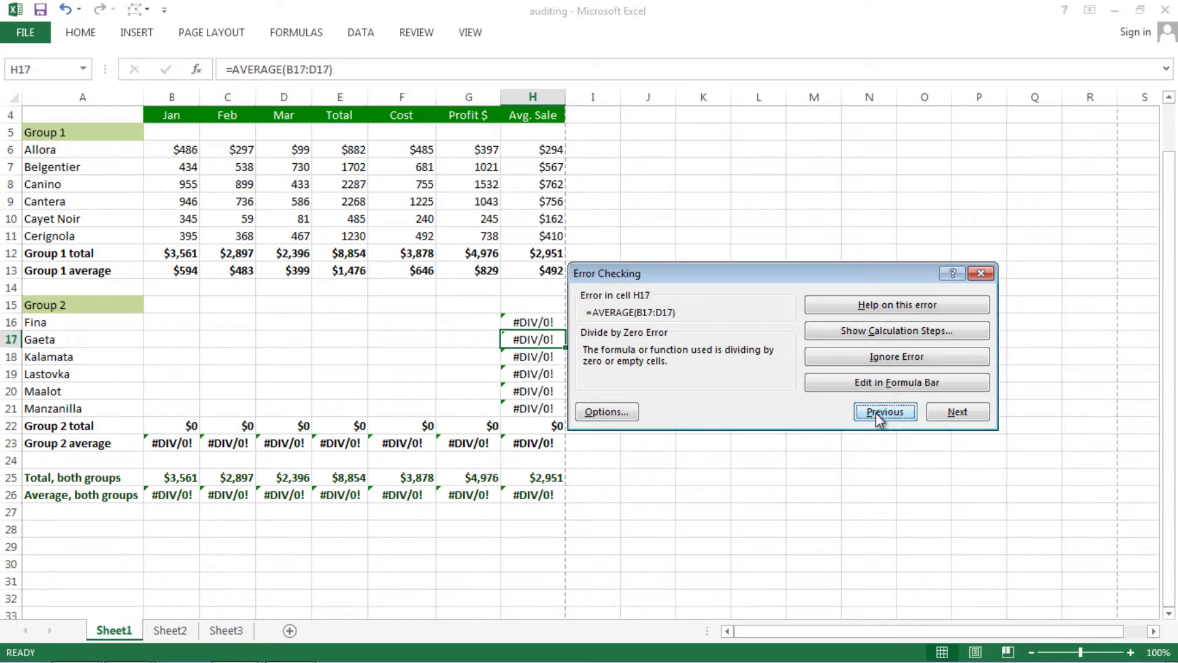
{"action": "left_click", "coordinate": [957, 418]}
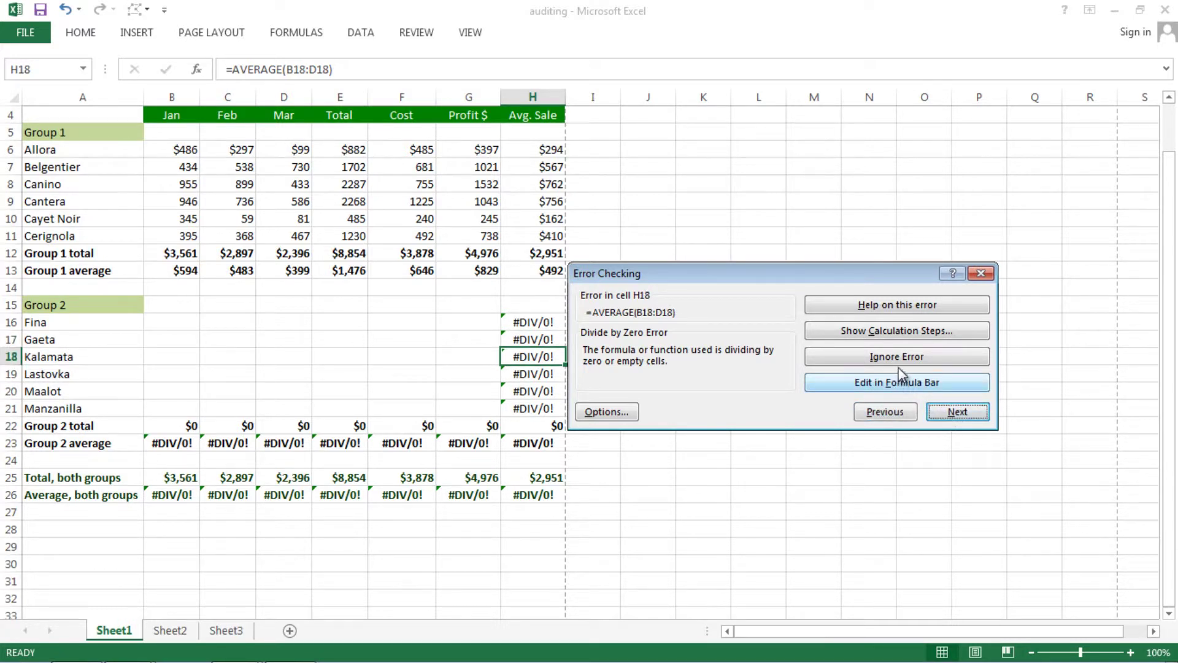
{"action": "left_click", "coordinate": [987, 274]}
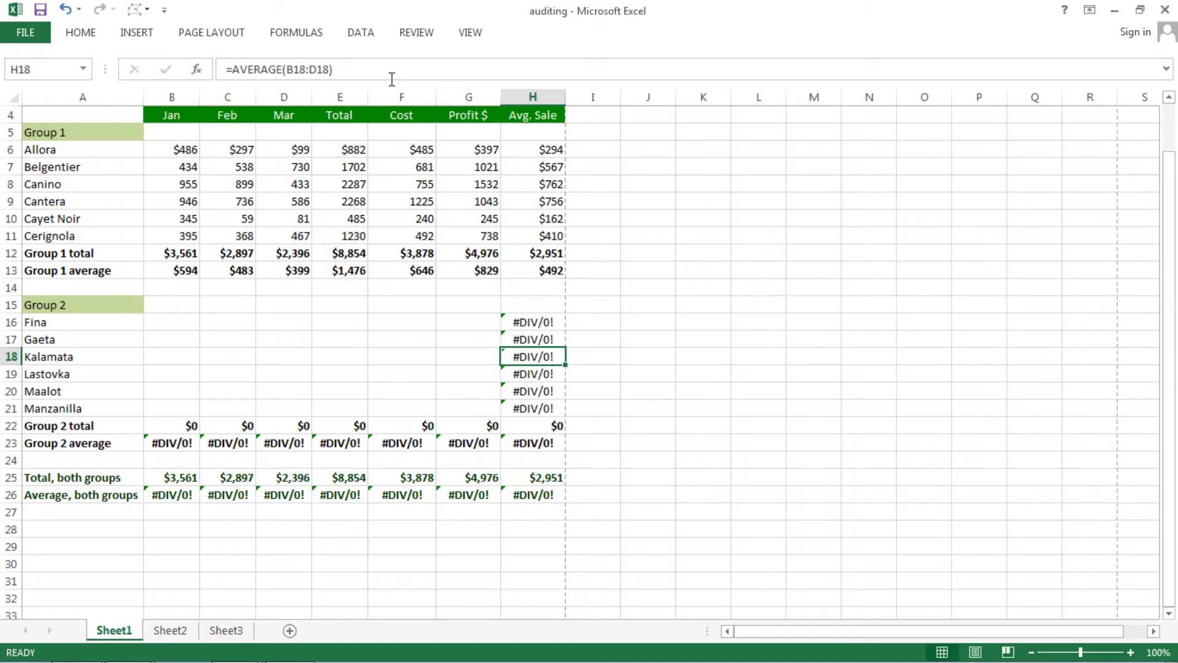
Trace the error in Kalamata's Avg. Sale formula in H18.
{"action": "left_click", "coordinate": [295, 33]}
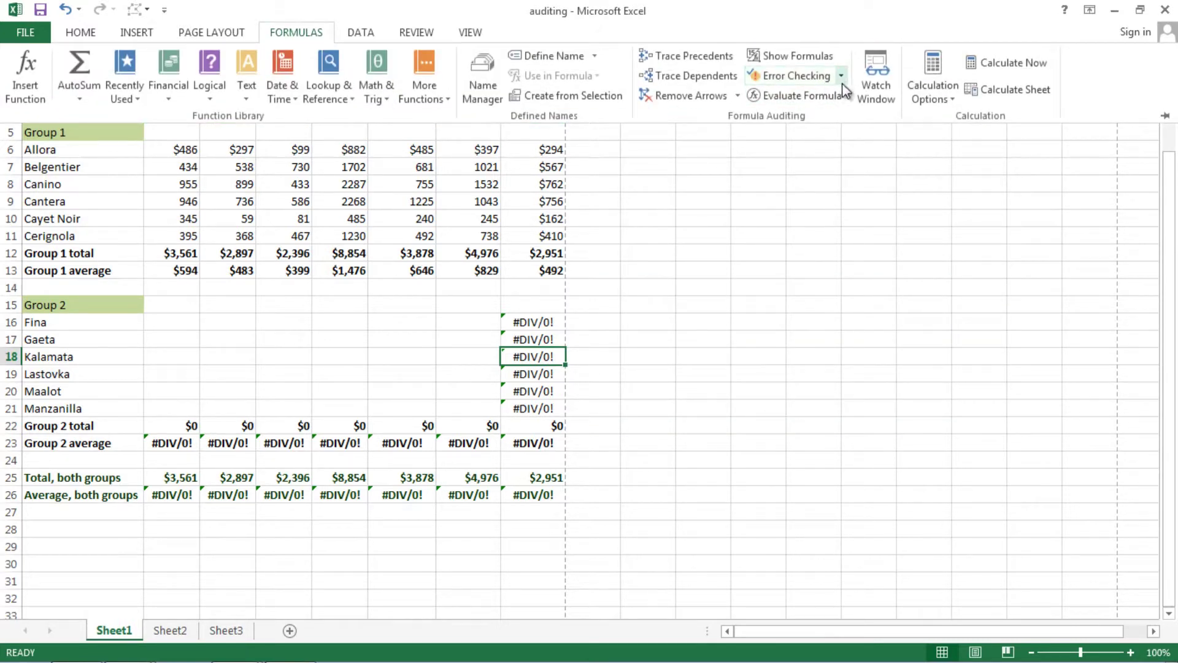
{"action": "left_click", "coordinate": [842, 76]}
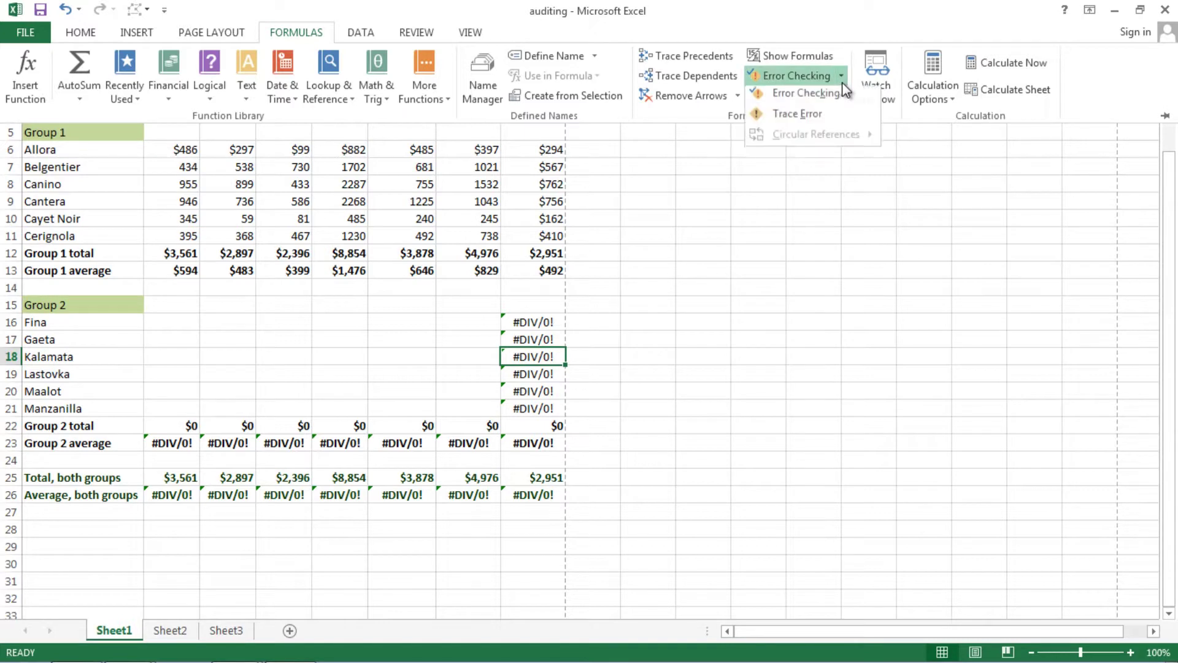
{"action": "left_click", "coordinate": [824, 119]}
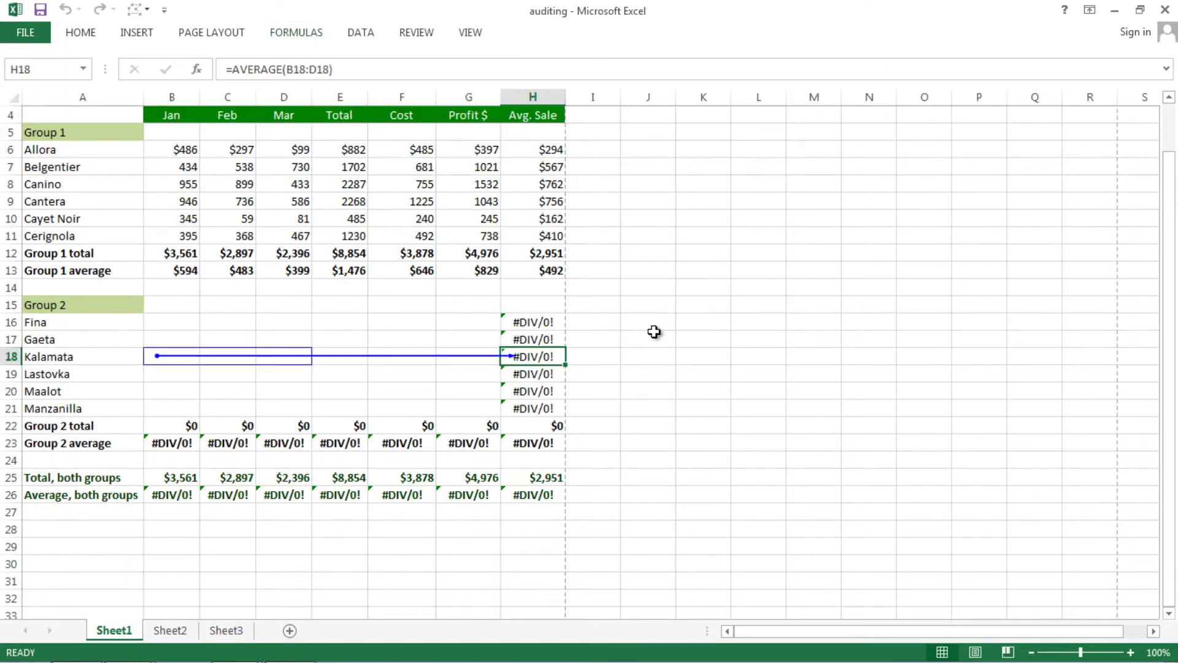
{"action": "left_click", "coordinate": [545, 390]}
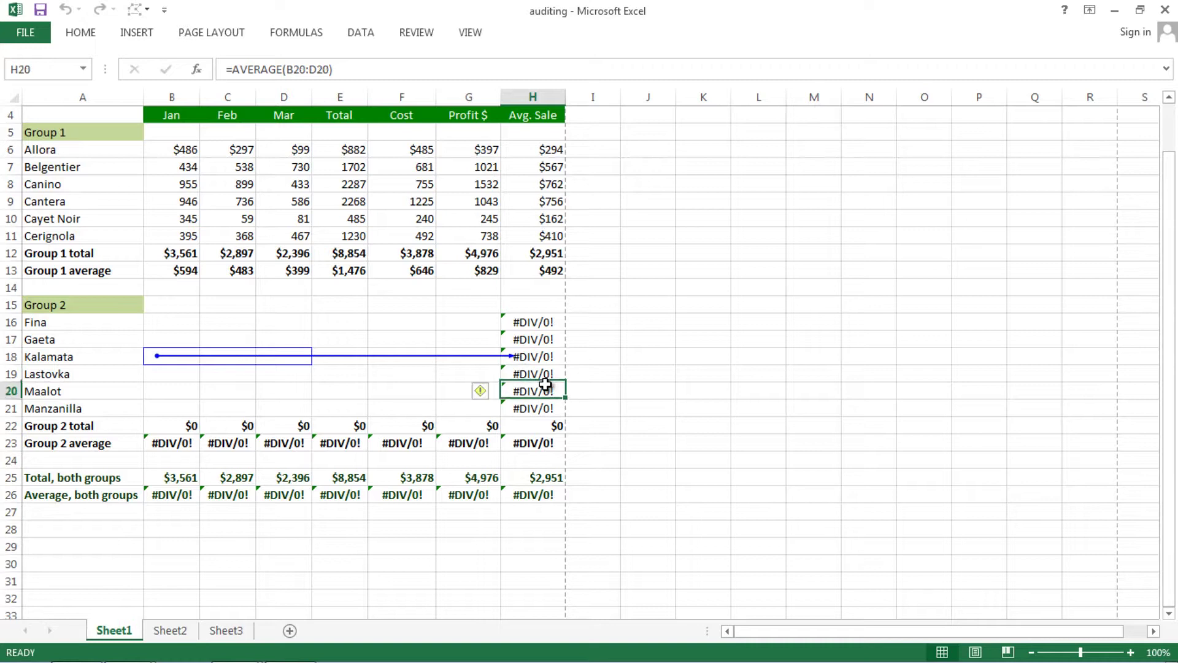
{"action": "left_click", "coordinate": [536, 360]}
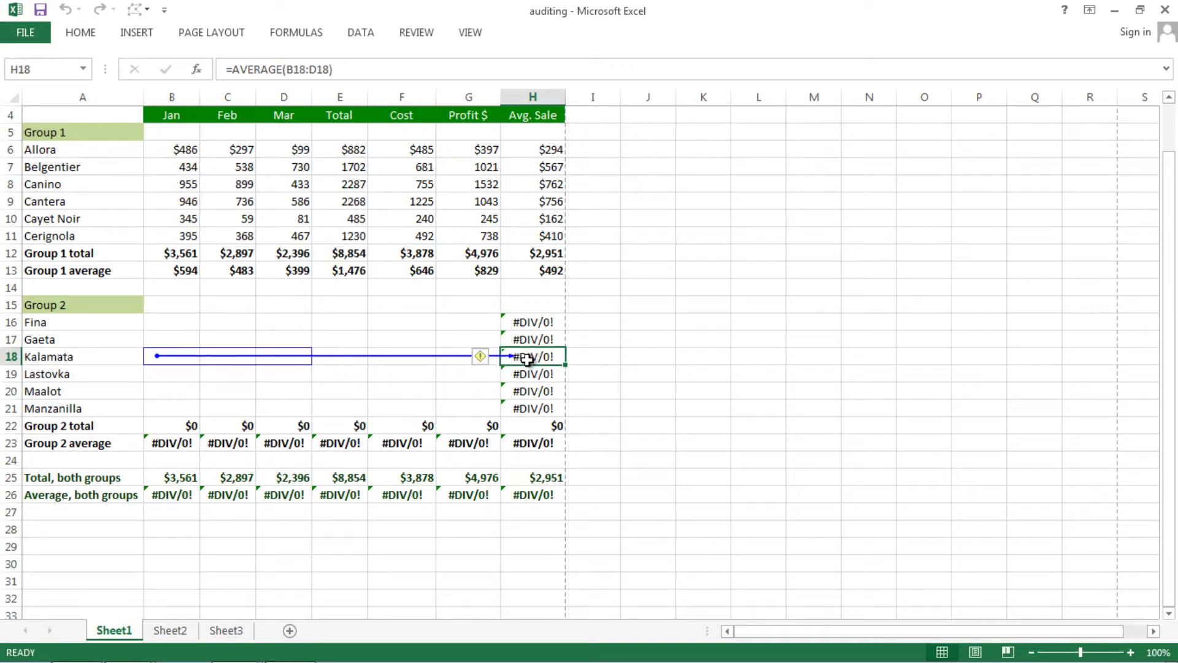
Try 345 as Kalamata's February value in C18 and undo the entry.
{"action": "left_click", "coordinate": [161, 372]}
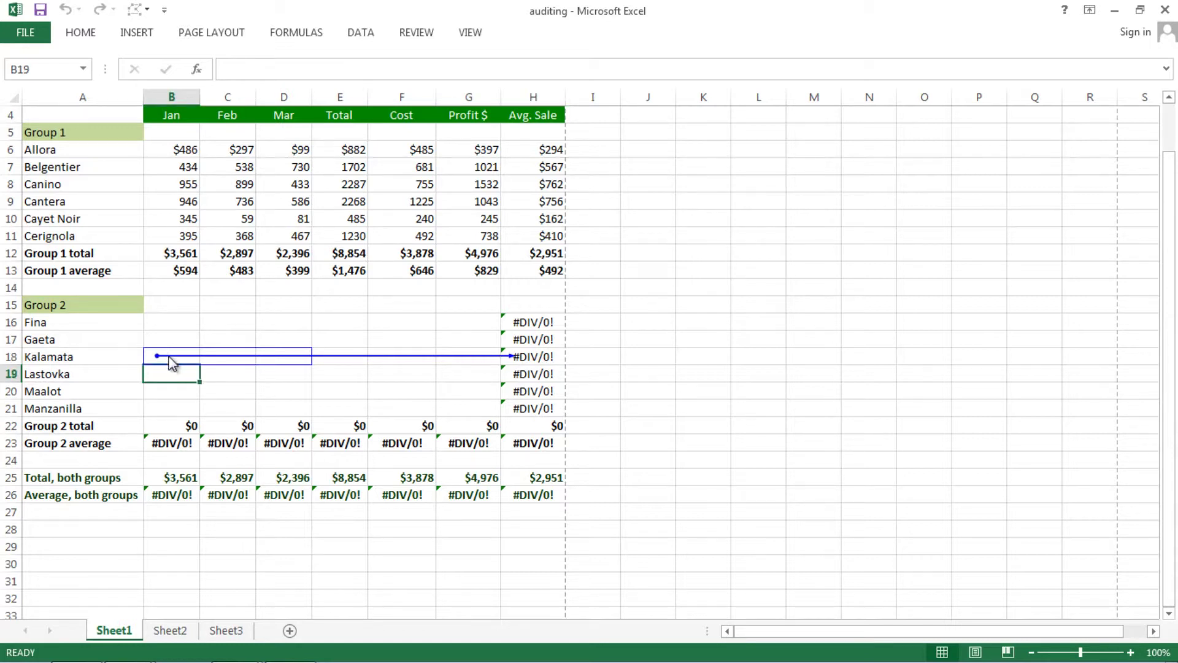
{"action": "left_click", "coordinate": [229, 373]}
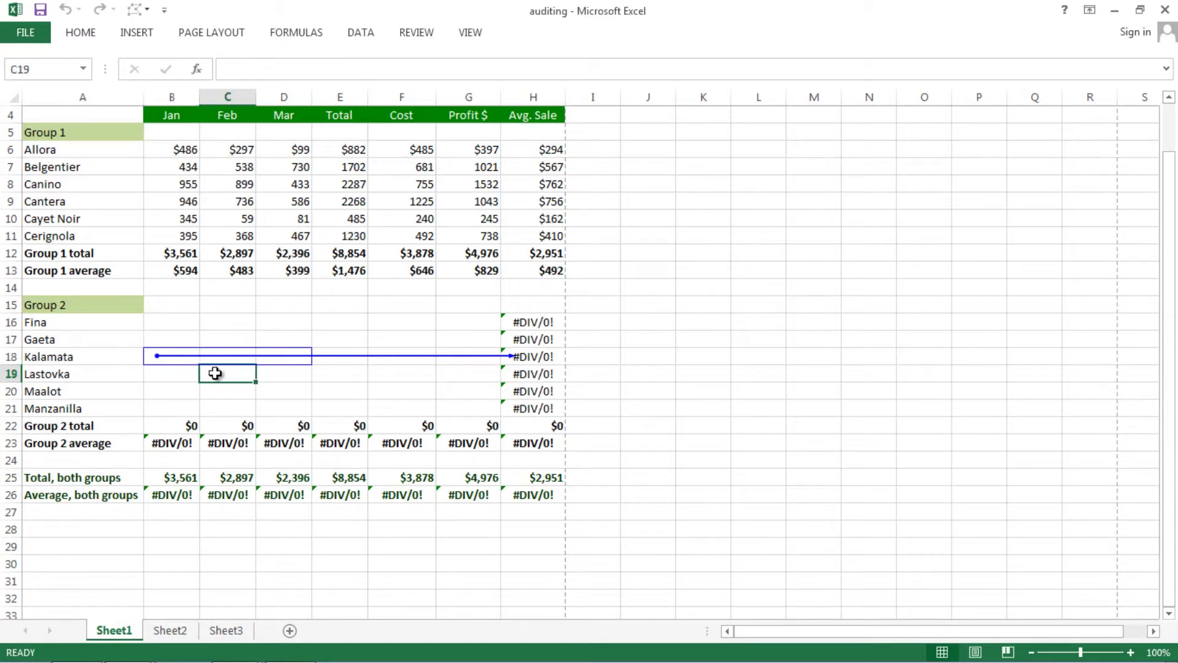
{"action": "left_click", "coordinate": [224, 359]}
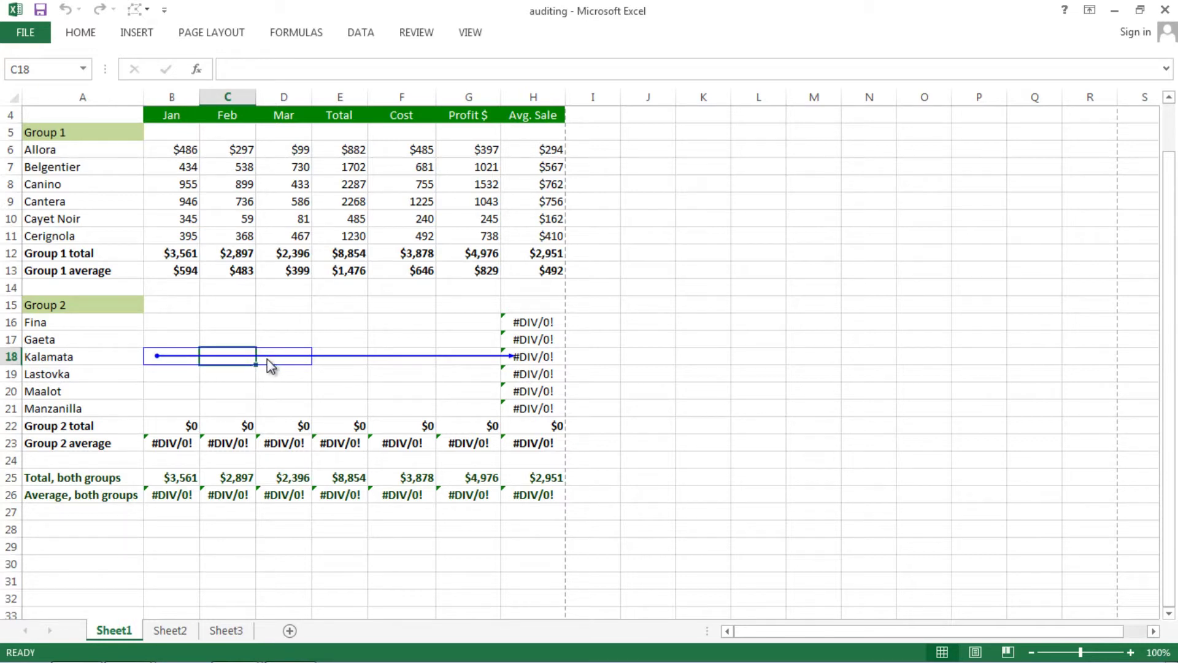
{"action": "type", "text": "345"}
{"action": "key", "text": "ctrl+Return"}
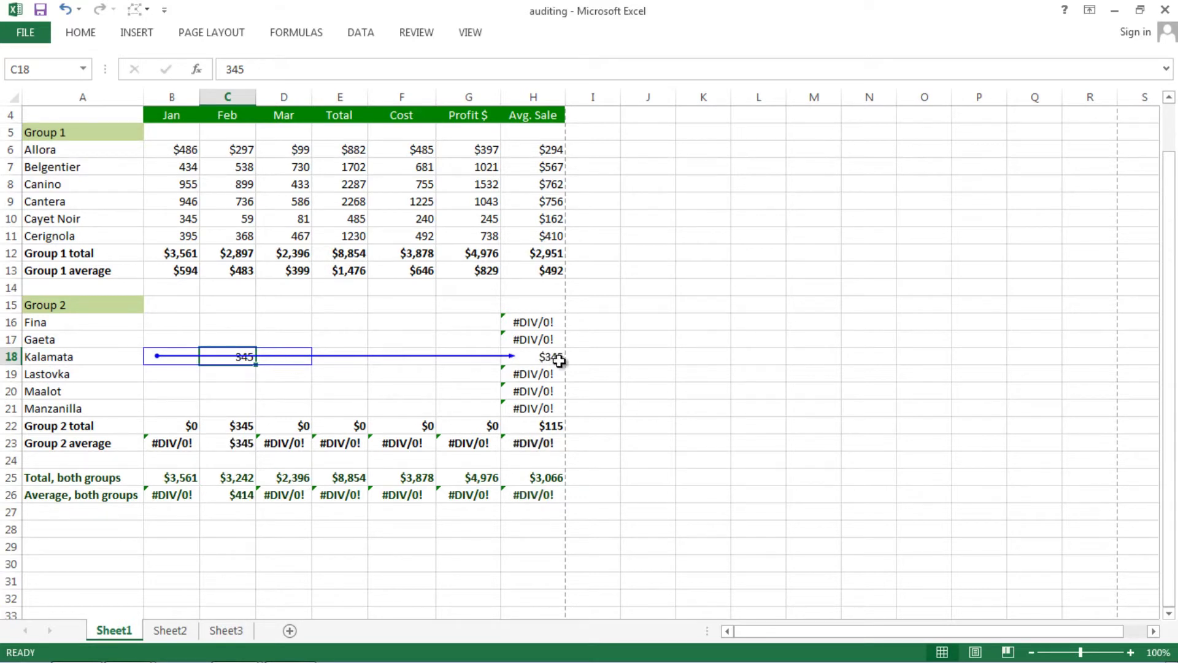
{"action": "key", "text": "ctrl+z"}
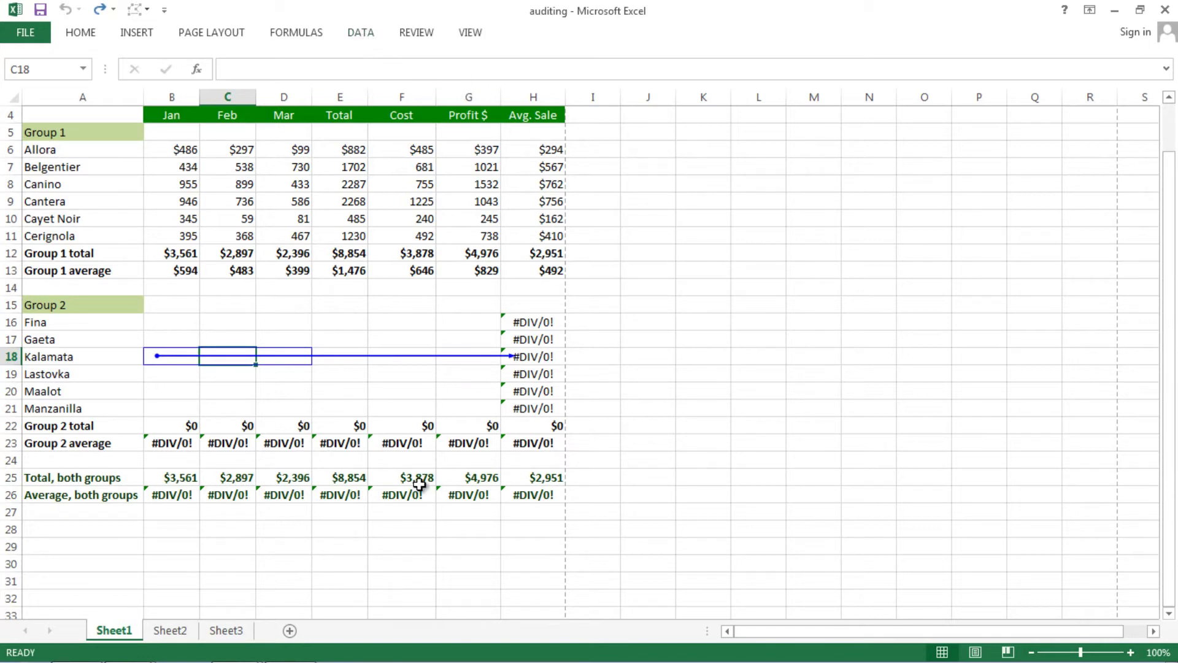
Trace the error in the both-groups average of the Total column in E26.
{"action": "left_click", "coordinate": [345, 496]}
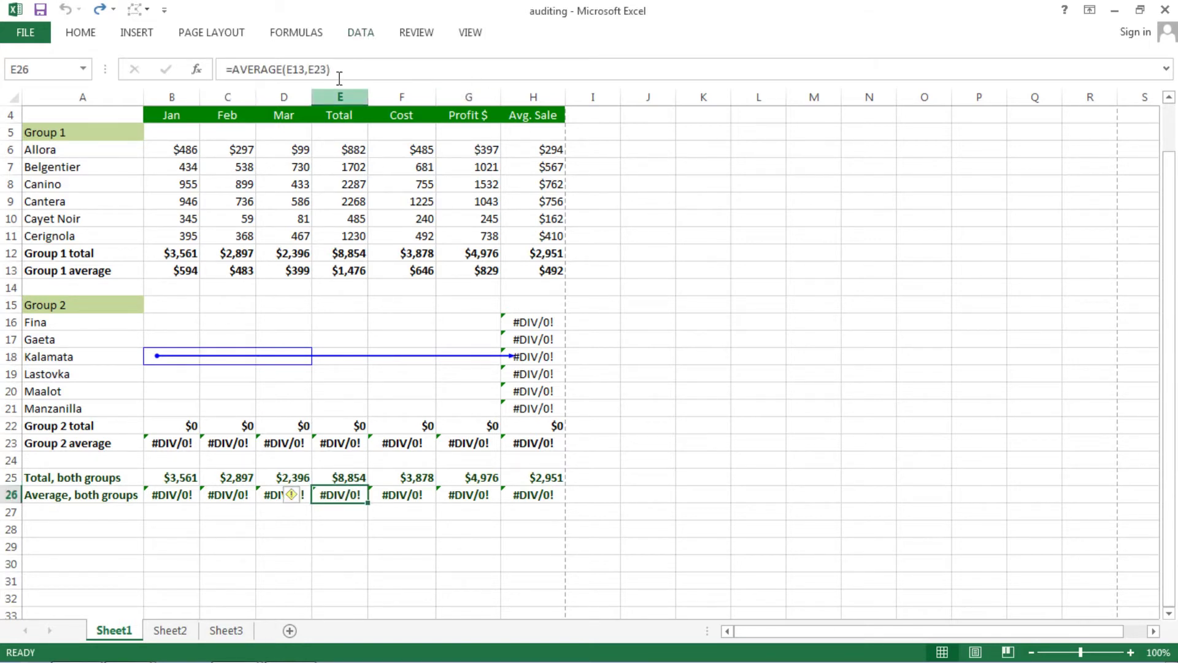
{"action": "left_click", "coordinate": [313, 38]}
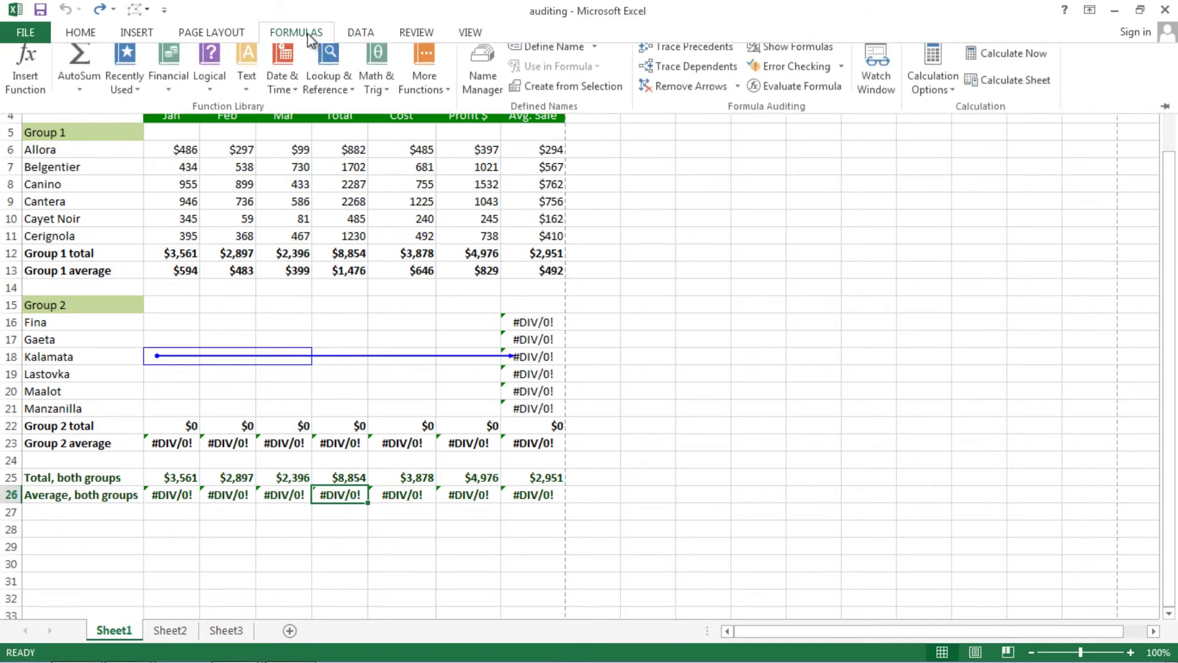
{"action": "left_click", "coordinate": [841, 75]}
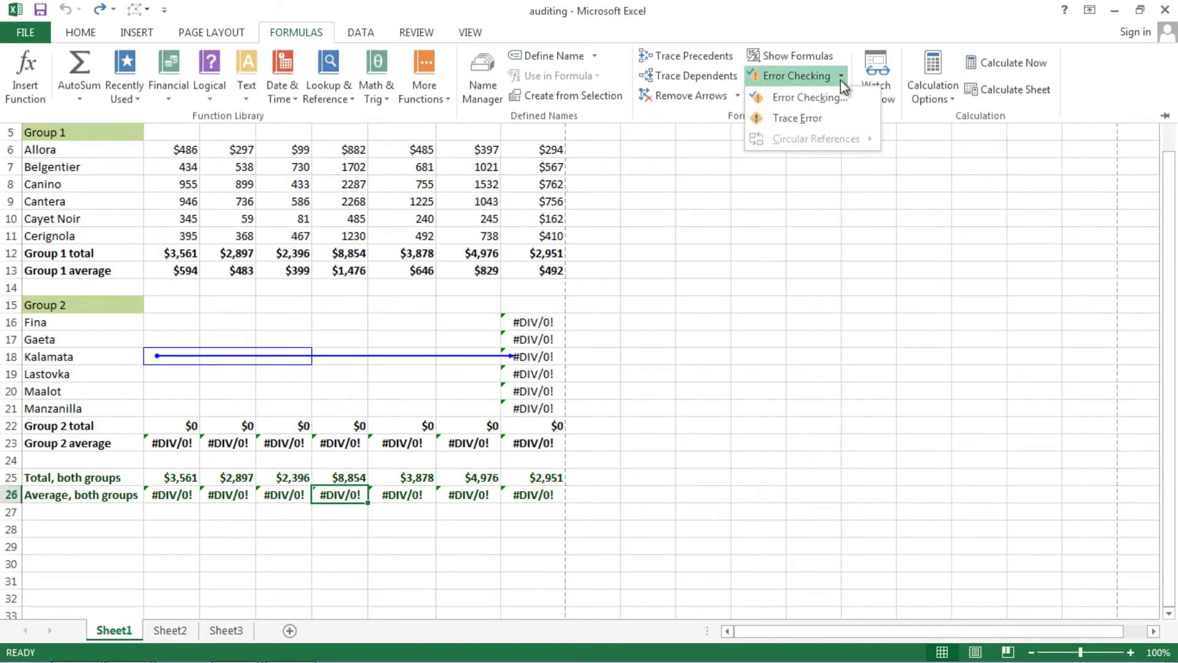
{"action": "left_click", "coordinate": [819, 116]}
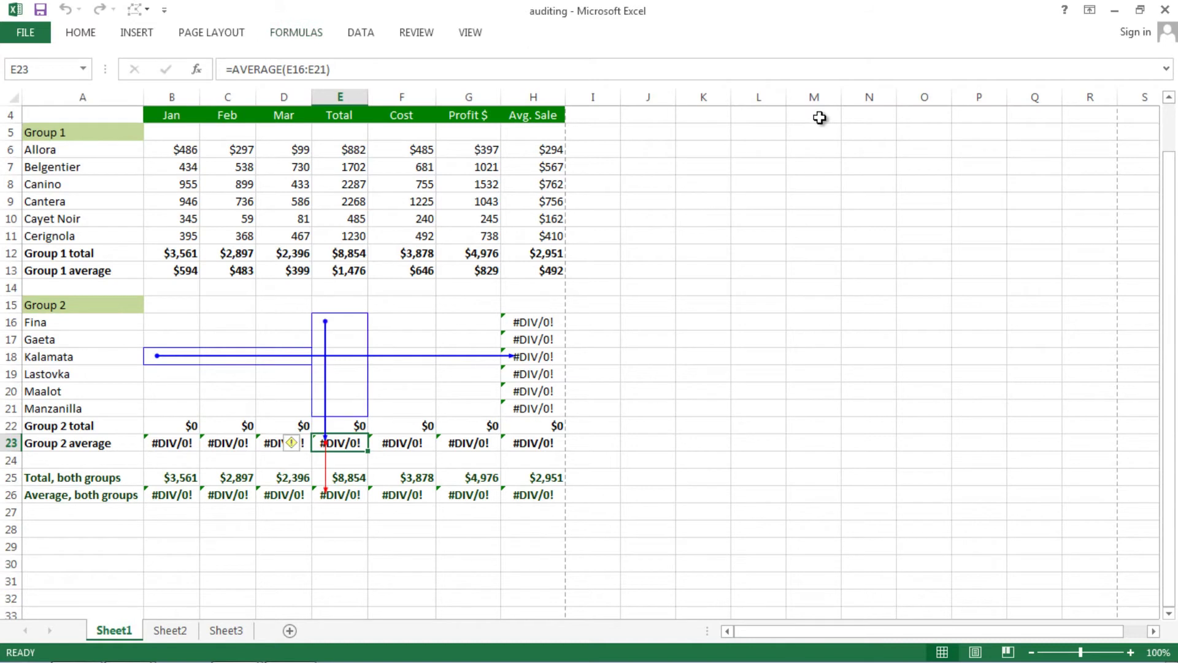
Remove all error trace arrows from the sheet.
{"action": "left_click", "coordinate": [438, 517]}
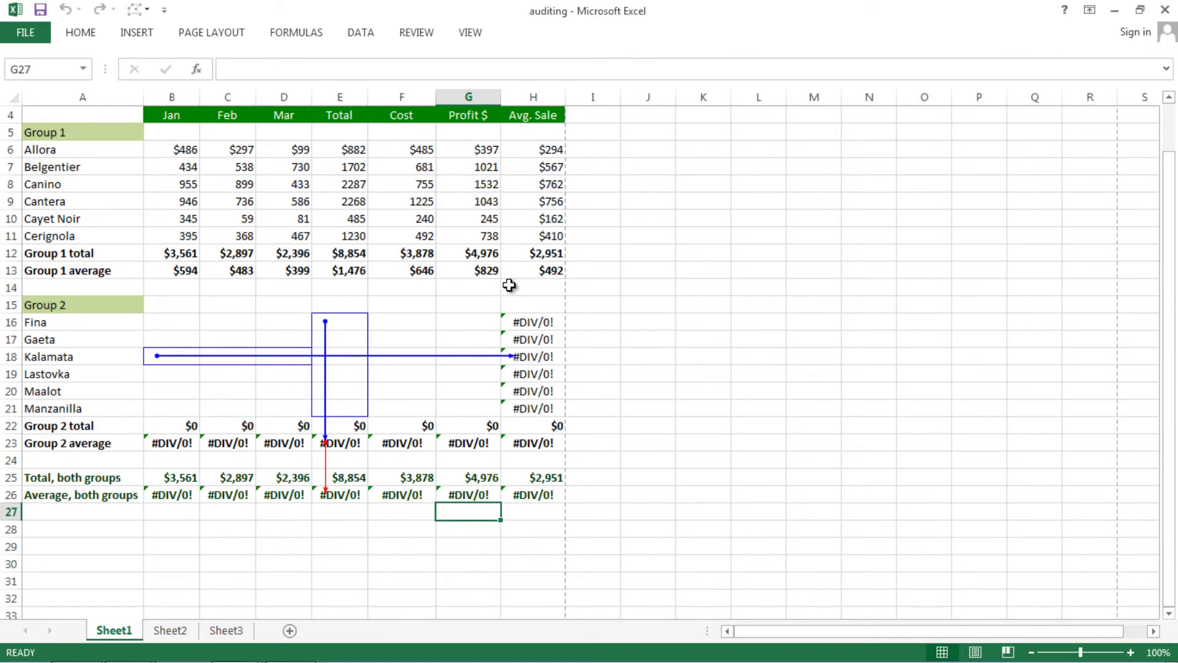
{"action": "left_click", "coordinate": [441, 340]}
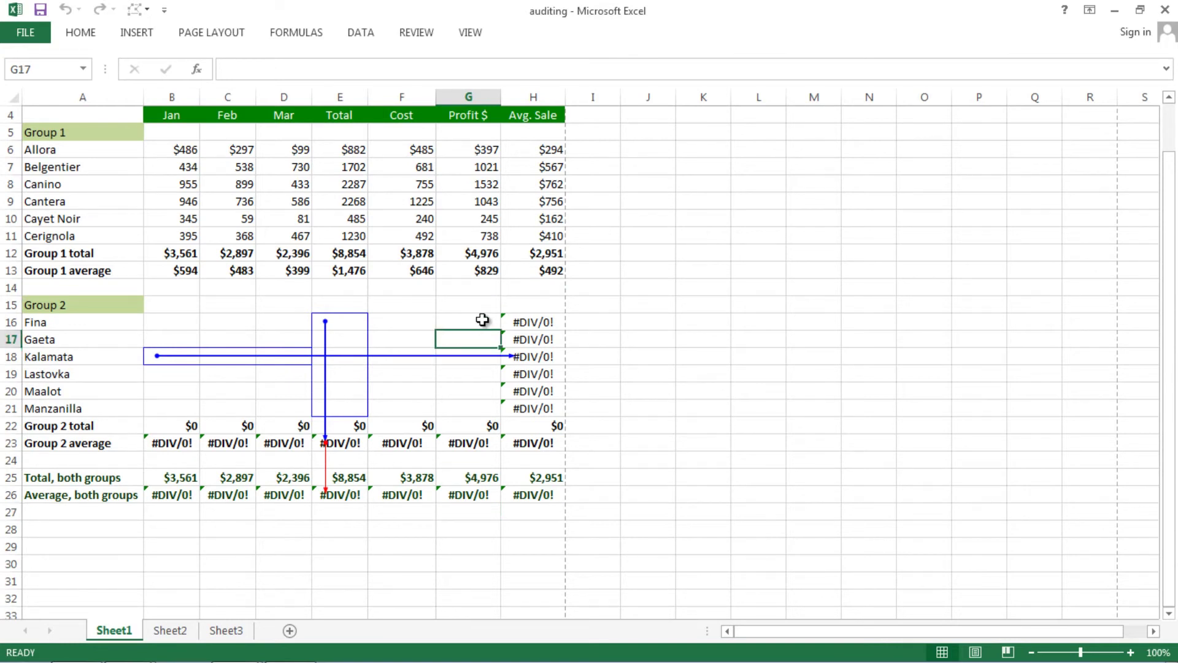
{"action": "left_click", "coordinate": [590, 305]}
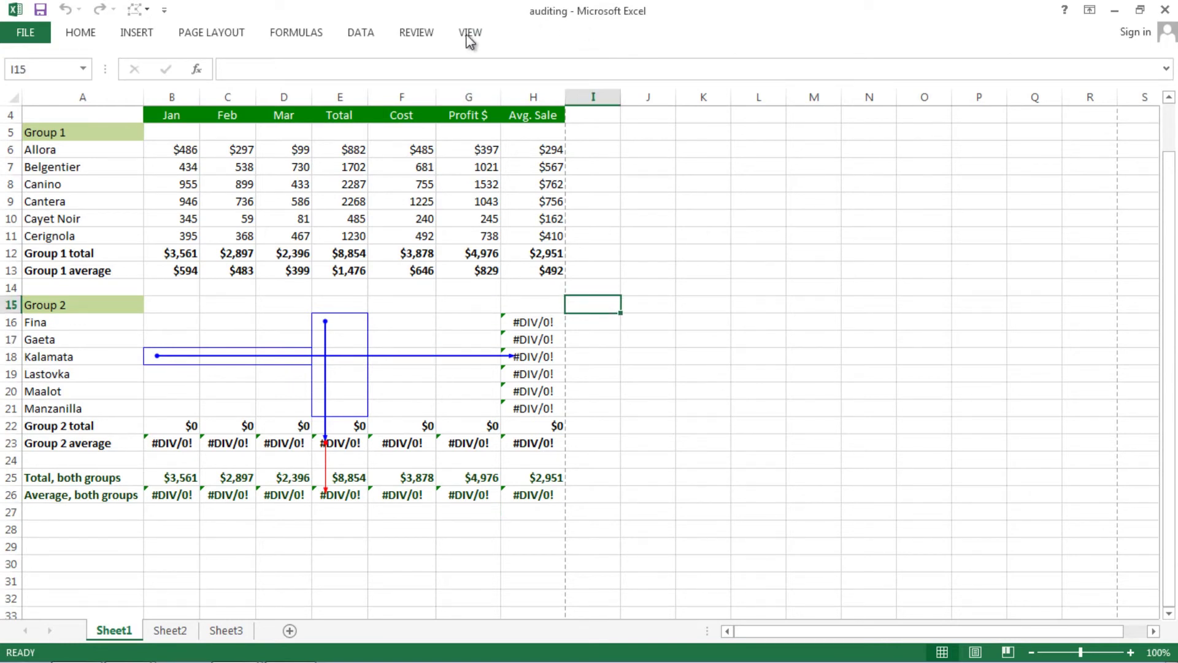
{"action": "left_click", "coordinate": [360, 32]}
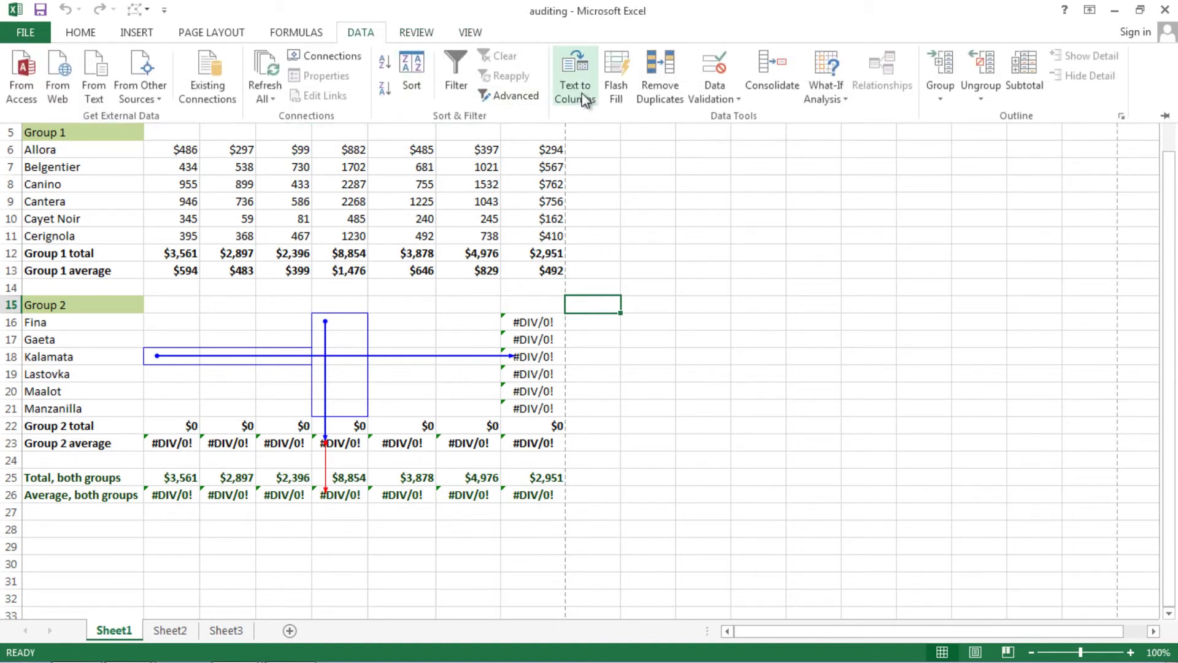
{"action": "left_click", "coordinate": [295, 34]}
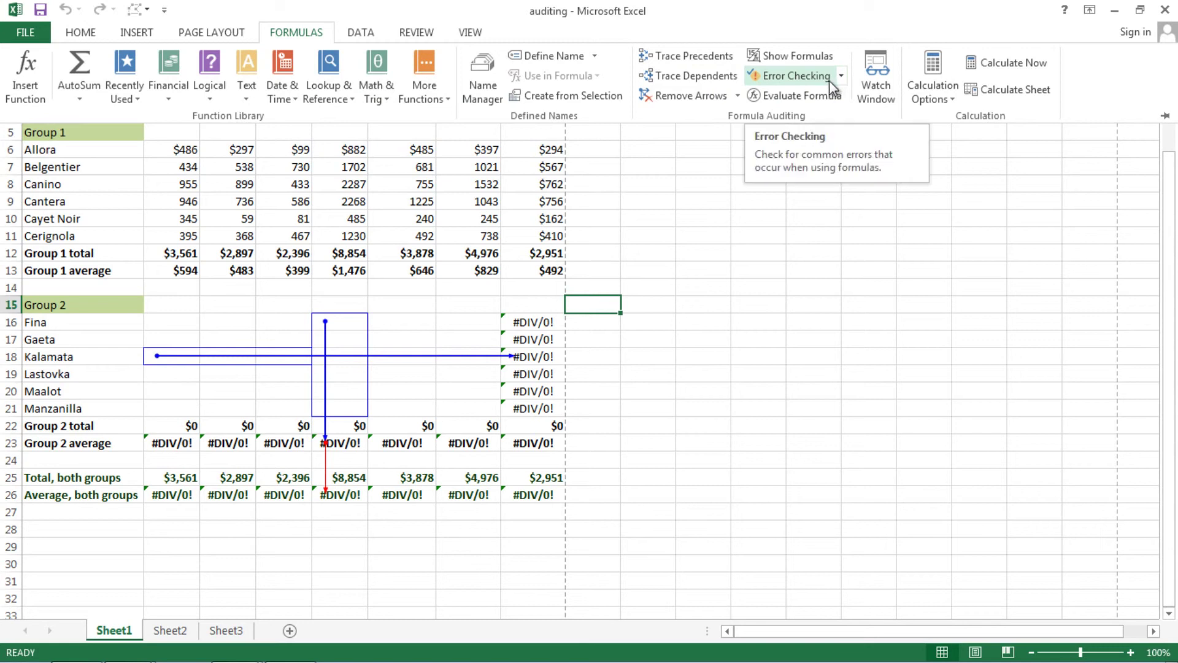
{"action": "left_click", "coordinate": [703, 100]}
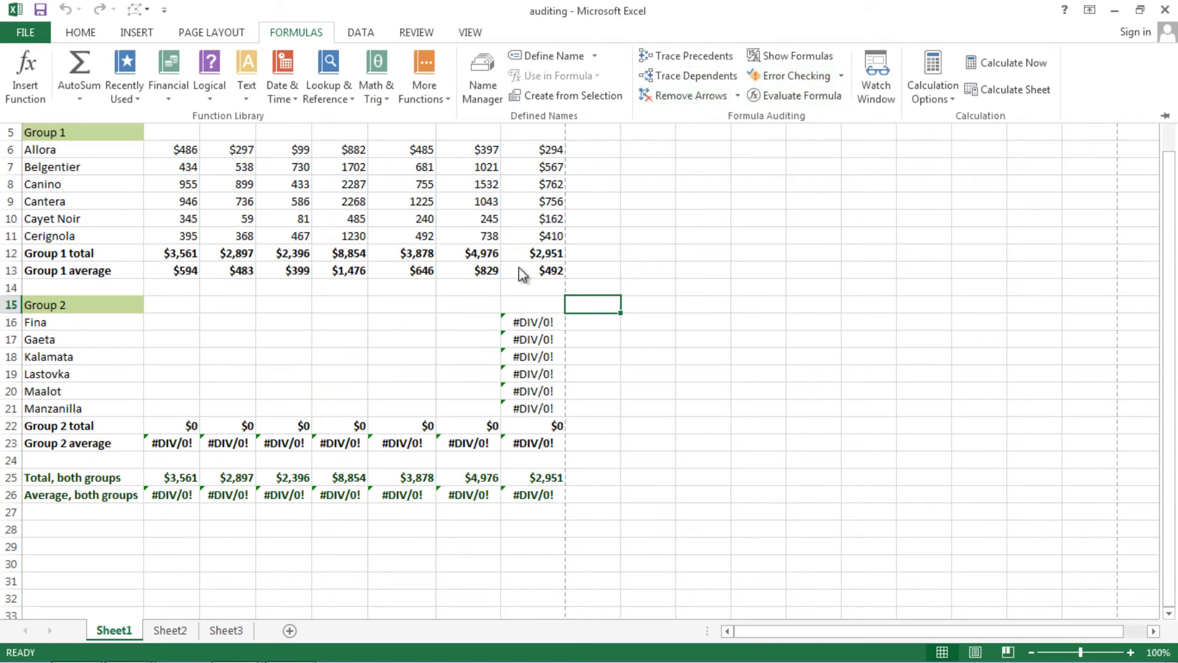
{"action": "left_click", "coordinate": [378, 335]}
{"action": "left_click", "coordinate": [337, 337]}
{"action": "left_click", "coordinate": [292, 334]}
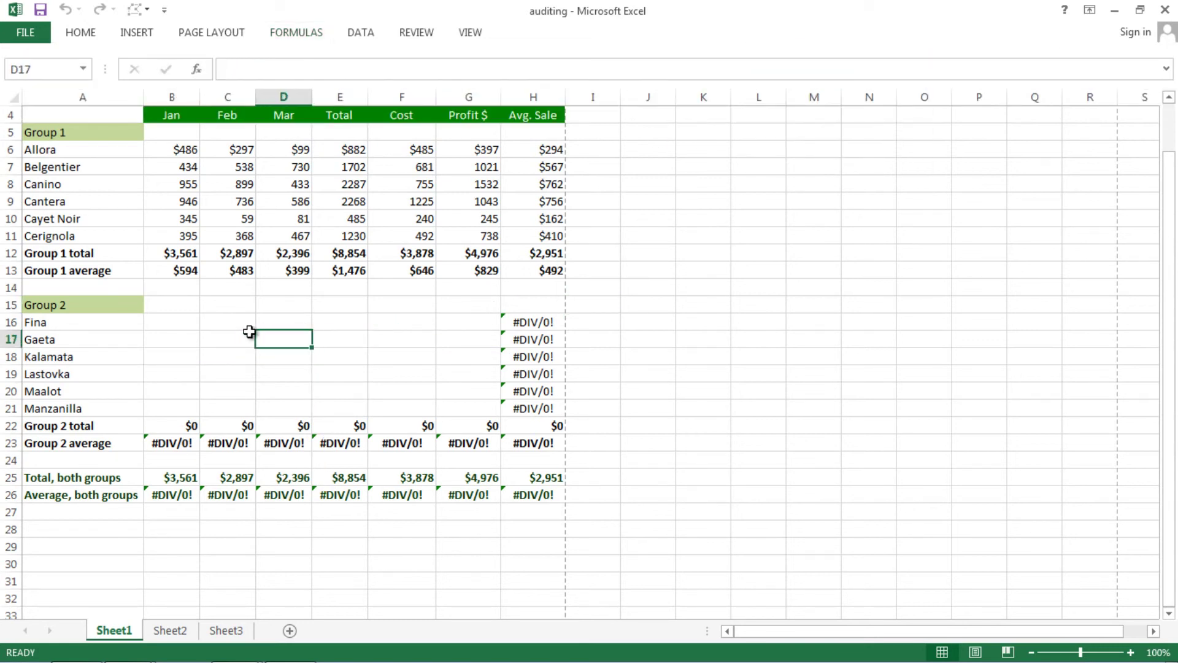
{"action": "left_click", "coordinate": [249, 334]}
{"action": "left_click", "coordinate": [397, 324]}
{"action": "left_click", "coordinate": [398, 362]}
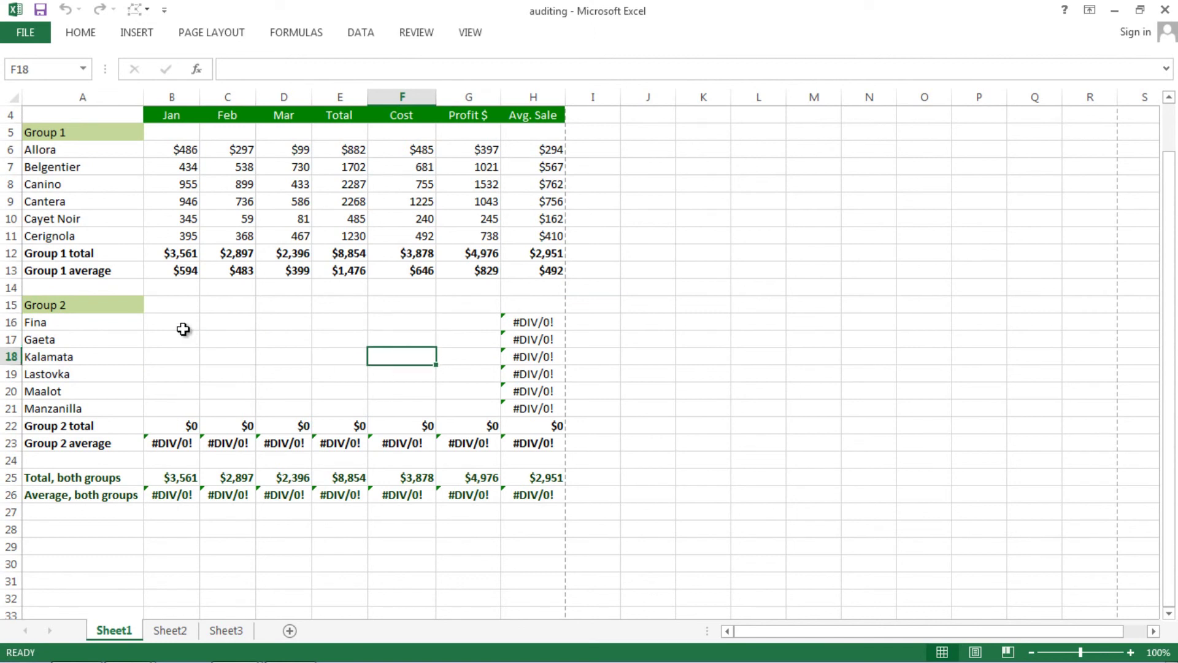
{"action": "left_click", "coordinate": [184, 324]}
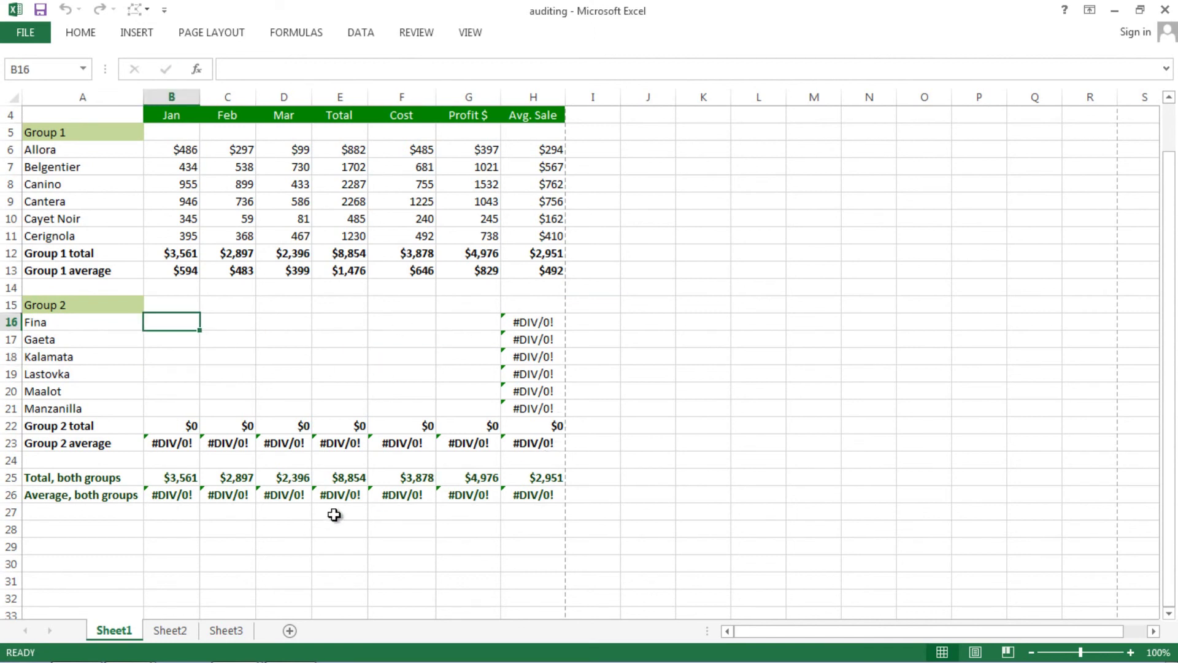
{"action": "left_click", "coordinate": [342, 547]}
{"action": "left_click", "coordinate": [639, 423]}
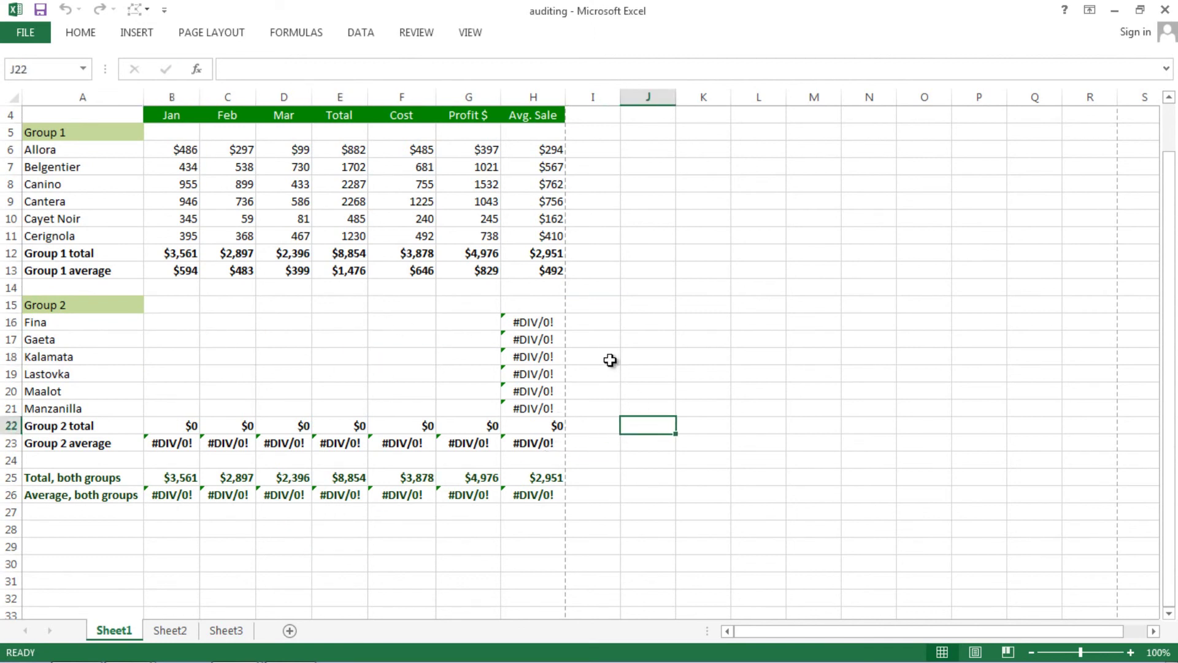
{"action": "scroll", "coordinate": [610, 355], "scroll_direction": "down", "scroll_amount": 1}
{"action": "scroll", "coordinate": [610, 356], "scroll_direction": "up", "scroll_amount": 2}
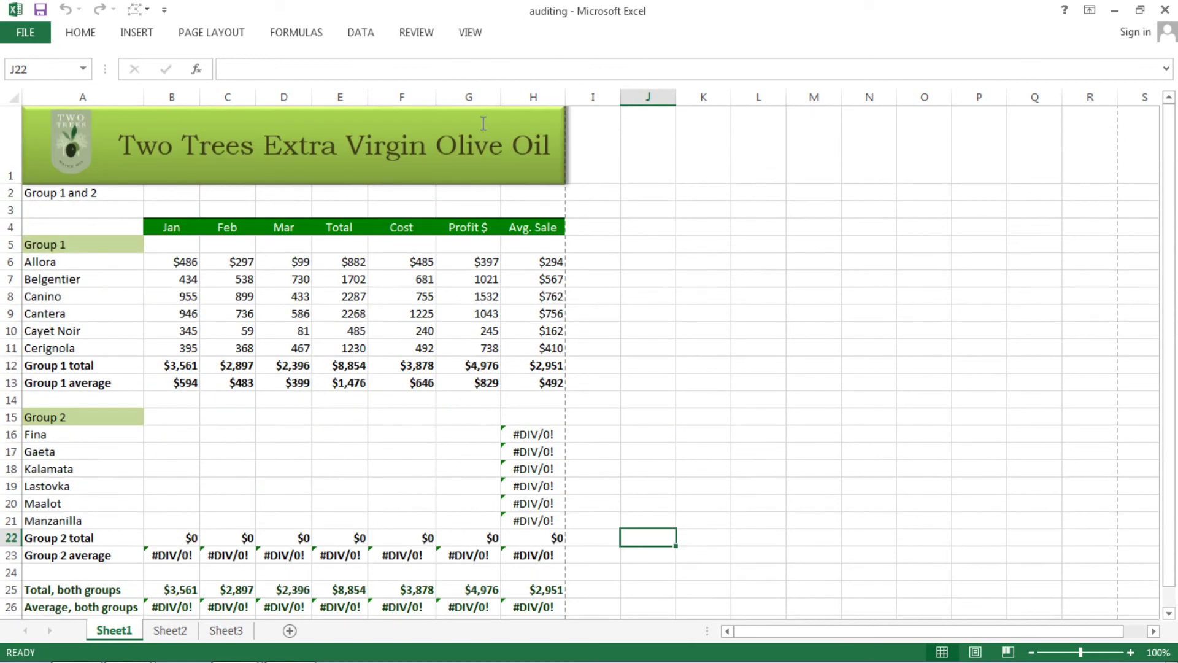